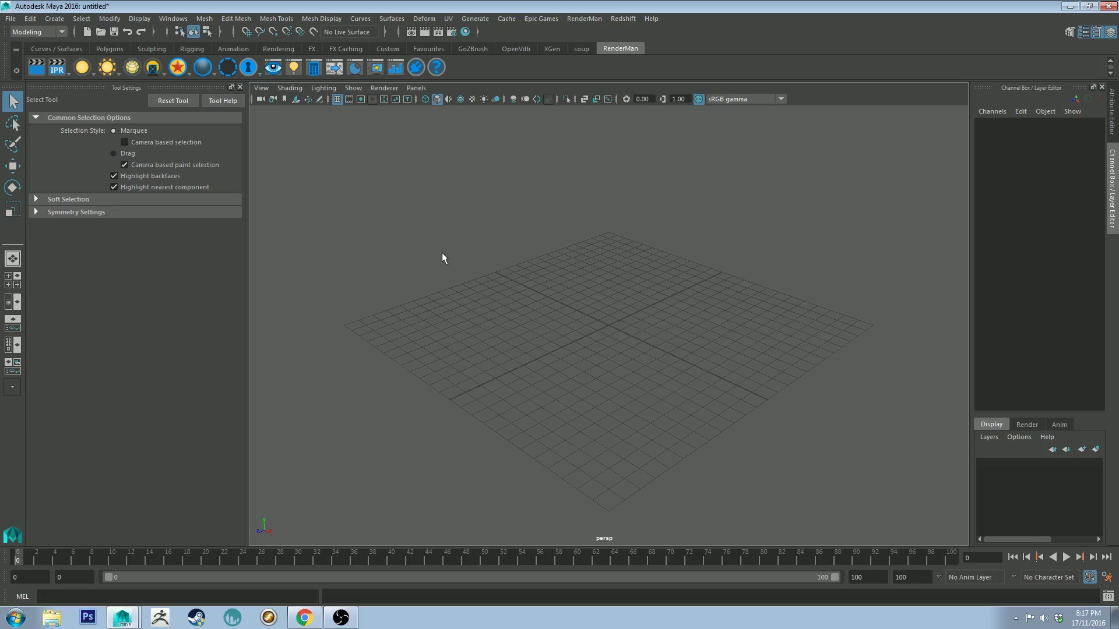
# Create a polygon sphere with smooth preview display, and a polygon plane, both at the origin.
pyautogui.keyDown('alt'); pyautogui.moveTo(566, 278); pyautogui.dragTo(562, 266, button='middle'); pyautogui.keyUp('alt')
pyautogui.keyDown('alt'); pyautogui.moveTo(560, 249); pyautogui.dragTo(588, 309, button='right'); pyautogui.keyUp('alt')
pyautogui.keyDown('alt'); pyautogui.moveTo(605, 268); pyautogui.dragTo(550, 233, button='right'); pyautogui.keyUp('alt')
pyautogui.click(106, 49)
pyautogui.click(35, 68)
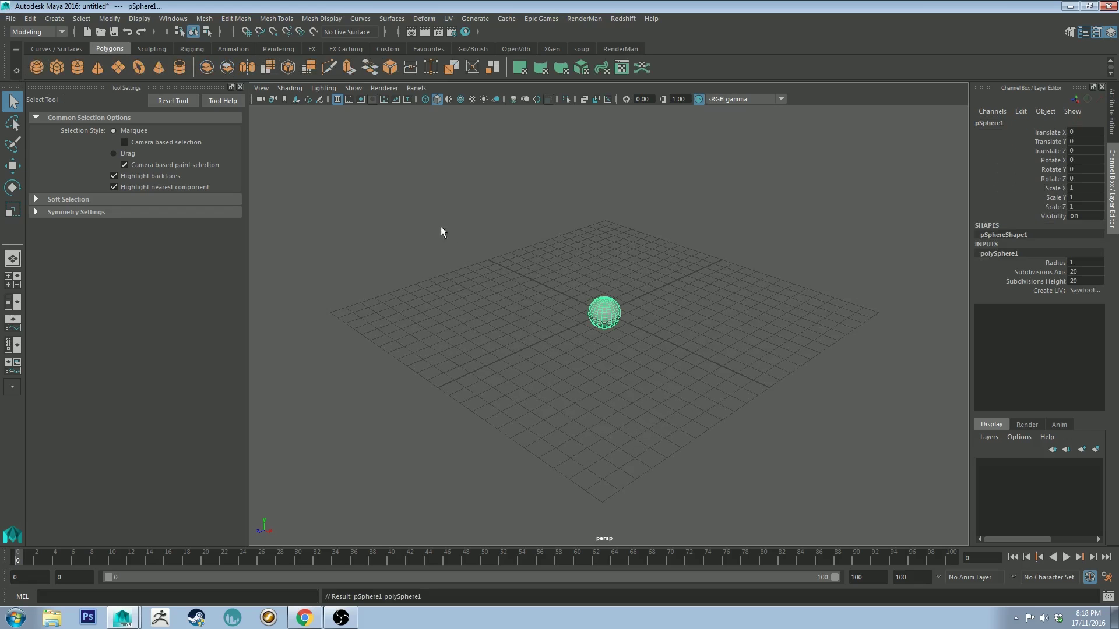
pyautogui.keyDown('alt'); pyautogui.moveTo(440, 232); pyautogui.dragTo(638, 323, button='right'); pyautogui.keyUp('alt')
pyautogui.press('3')
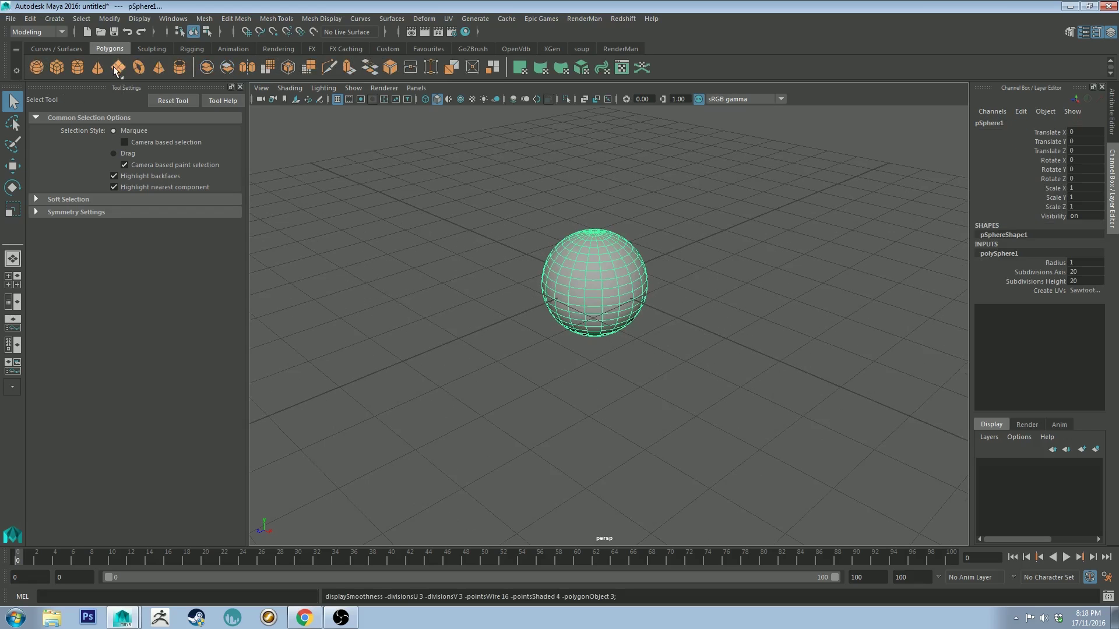
pyautogui.click(119, 68)
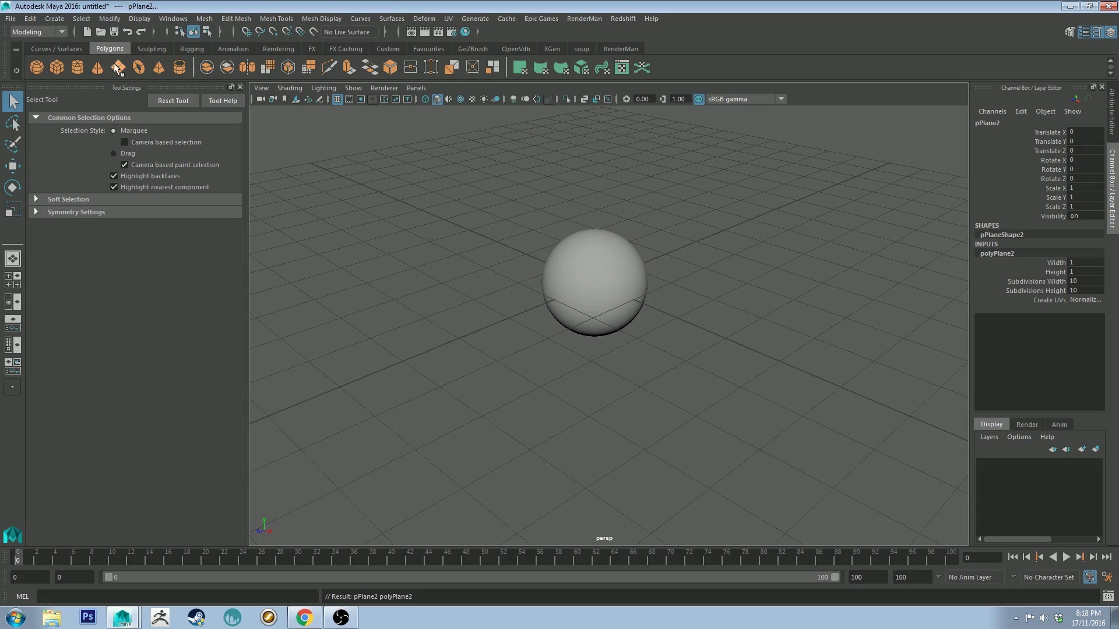
# In the Outliner, delete the duplicate pPlane2 and select pPlane1.
pyautogui.click(173, 18)
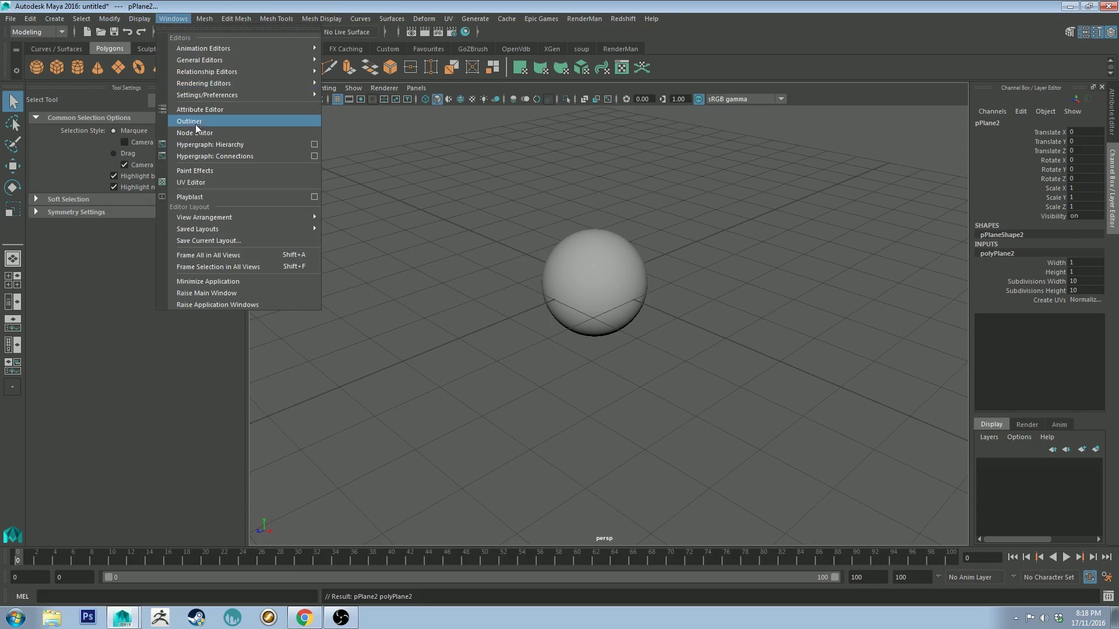
pyautogui.click(202, 120)
pyautogui.press('Delete')
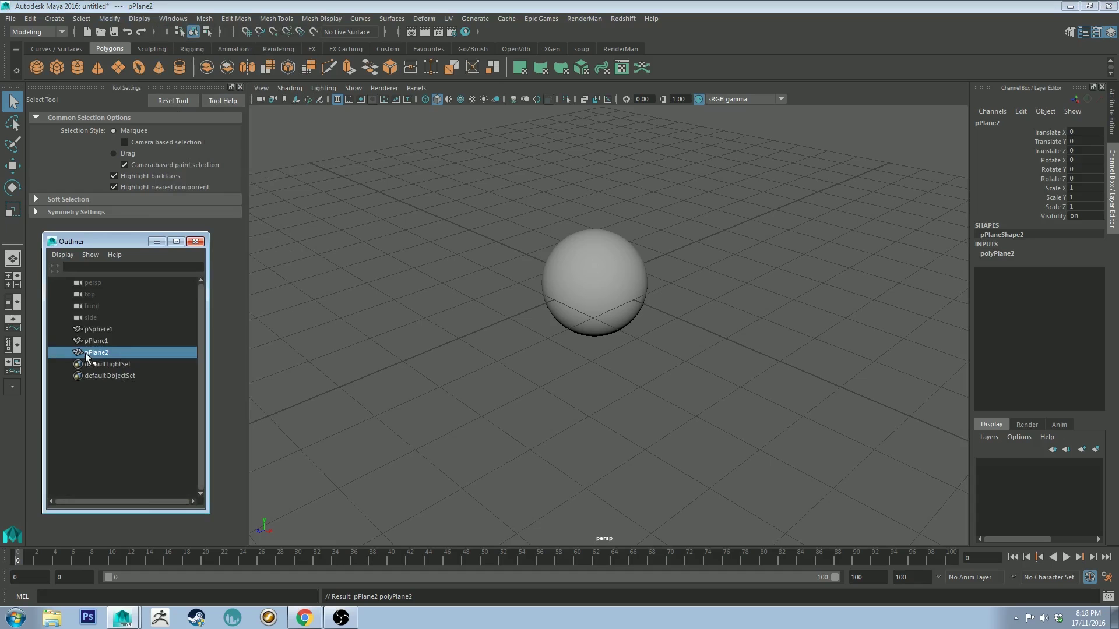
pyautogui.click(95, 341)
# Scale pPlane1 up to about 11 times its default size (10.984).
pyautogui.press('w')
pyautogui.press('e')
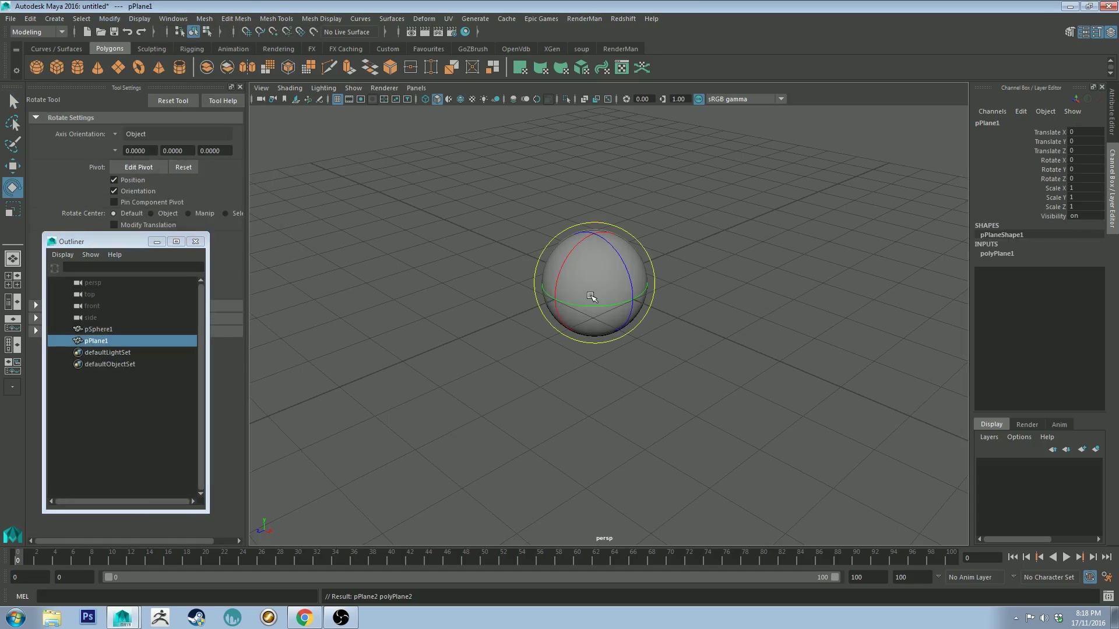
pyautogui.press('r')
pyautogui.moveTo(594, 288); pyautogui.dragTo(560, 306)
pyautogui.press('w')
pyautogui.keyDown('alt'); pyautogui.moveTo(561, 306); pyautogui.dragTo(512, 229, button='right'); pyautogui.keyUp('alt')
pyautogui.keyDown('alt'); pyautogui.moveTo(512, 229); pyautogui.dragTo(430, 268); pyautogui.keyUp('alt')
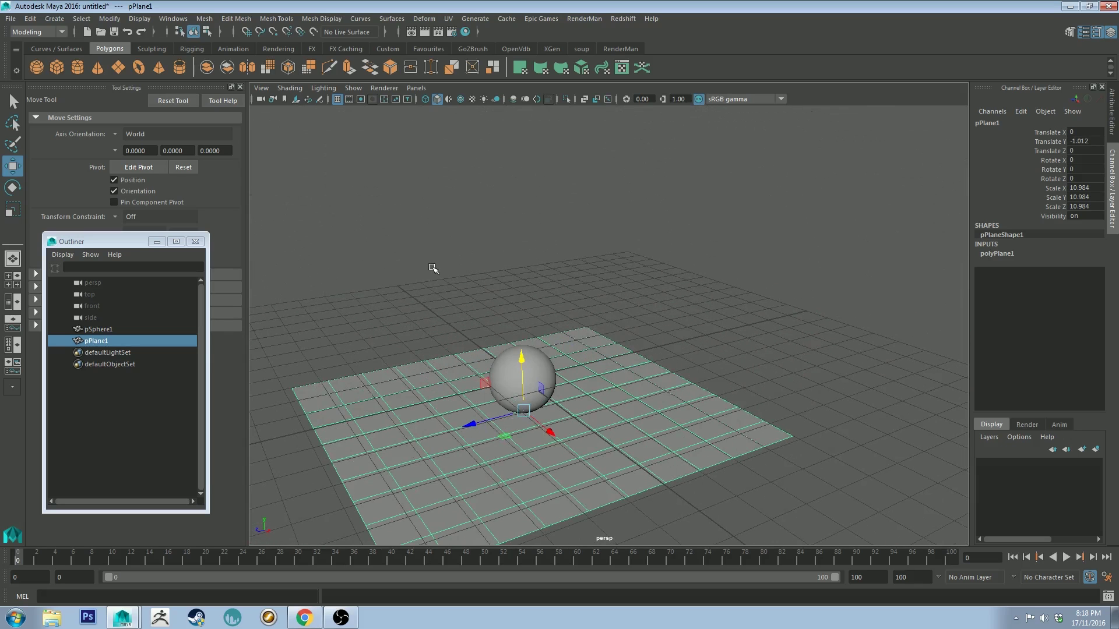
pyautogui.click(430, 268)
pyautogui.moveTo(128, 241); pyautogui.dragTo(115, 269)
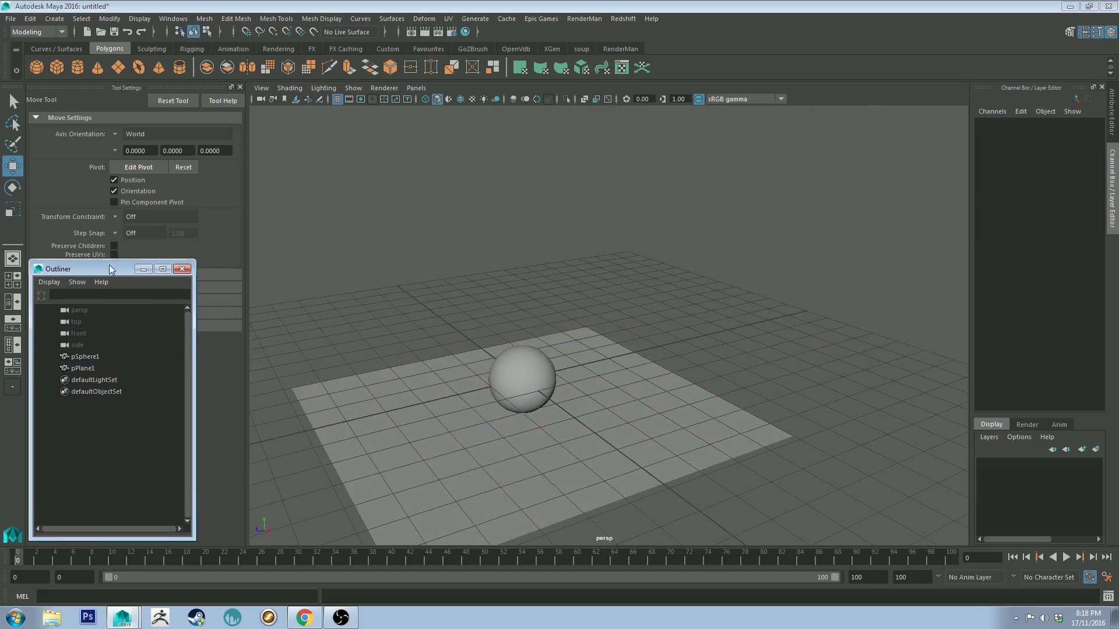
# Switch to the RenderMan shelf and verify RenderMan_for_Maya.mll is loaded in the Plug-in Manager.
pyautogui.click(621, 49)
pyautogui.click(163, 20)
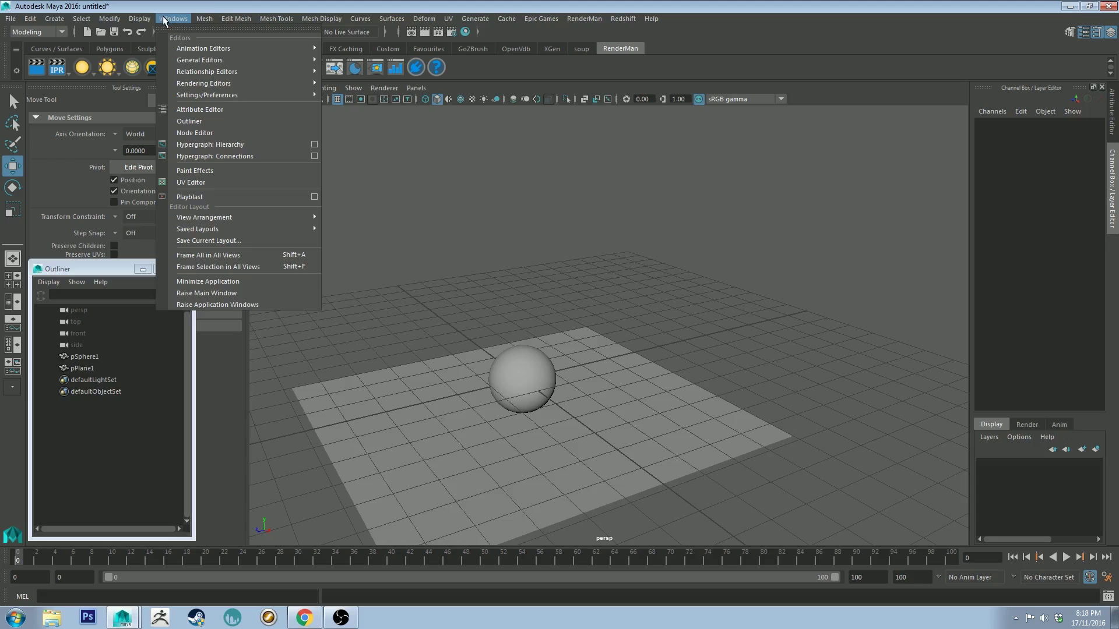
pyautogui.moveTo(210, 97)
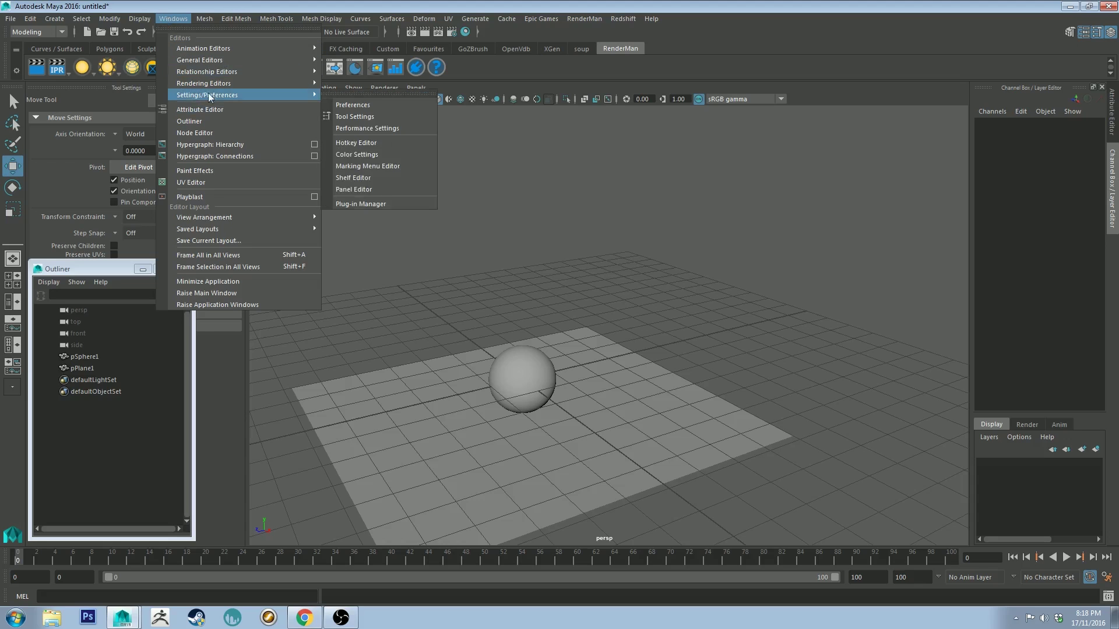
pyautogui.click(391, 204)
pyautogui.scroll(-10, 364, 249)
pyautogui.scroll(-10, 257, 289)
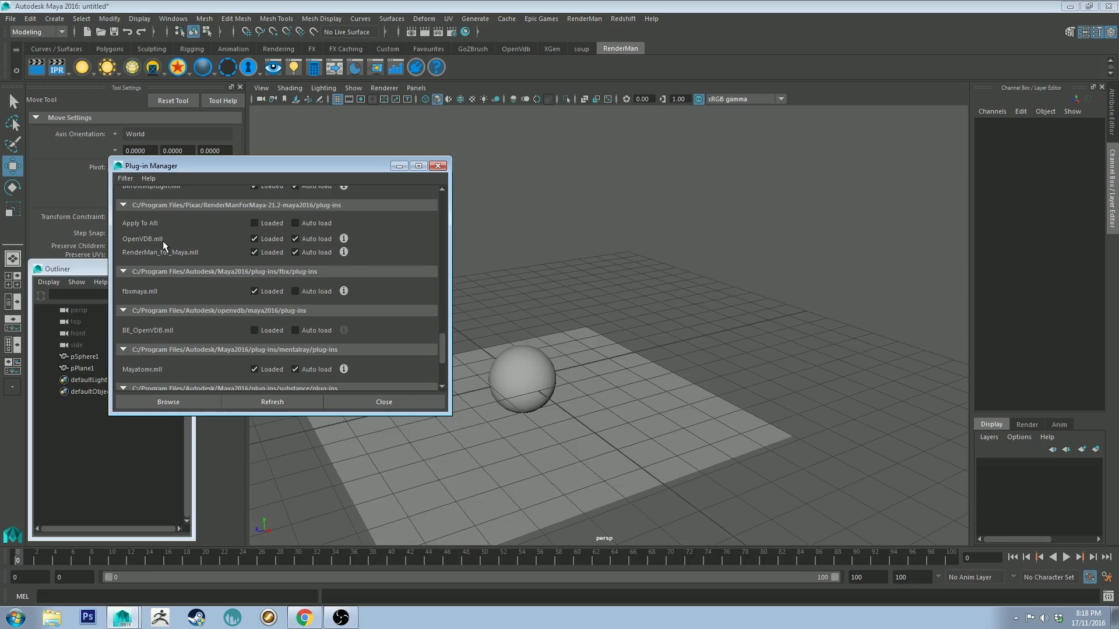
pyautogui.scroll(2, 165, 246)
pyautogui.click(384, 402)
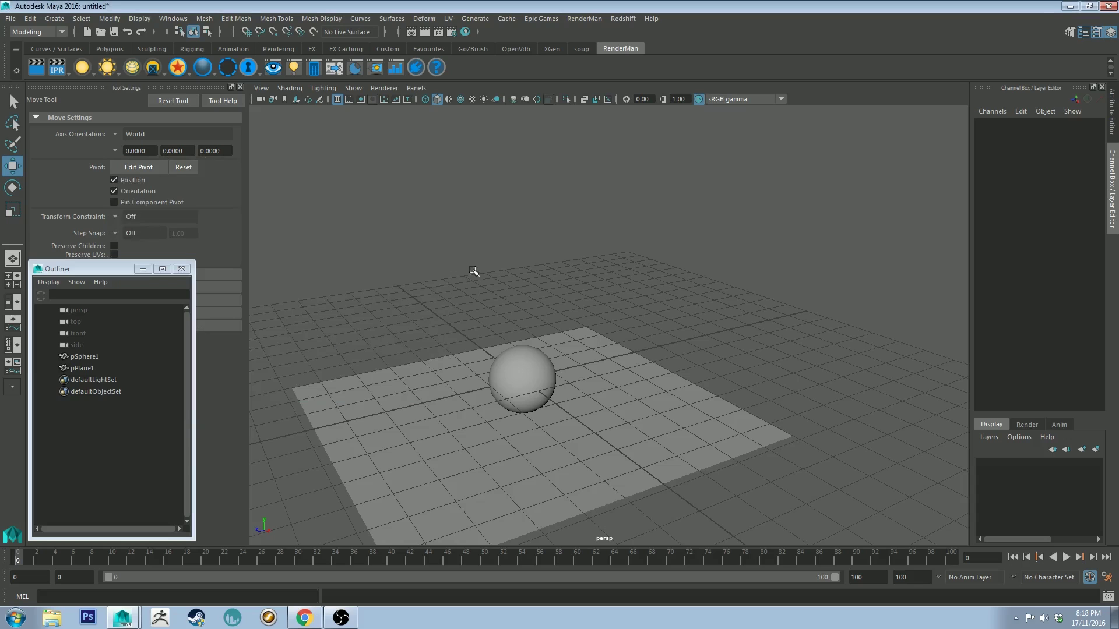
# Turn off the viewport grid and orbit closer to the sphere.
pyautogui.keyDown('alt'); pyautogui.moveTo(420, 292); pyautogui.dragTo(457, 217); pyautogui.keyUp('alt')
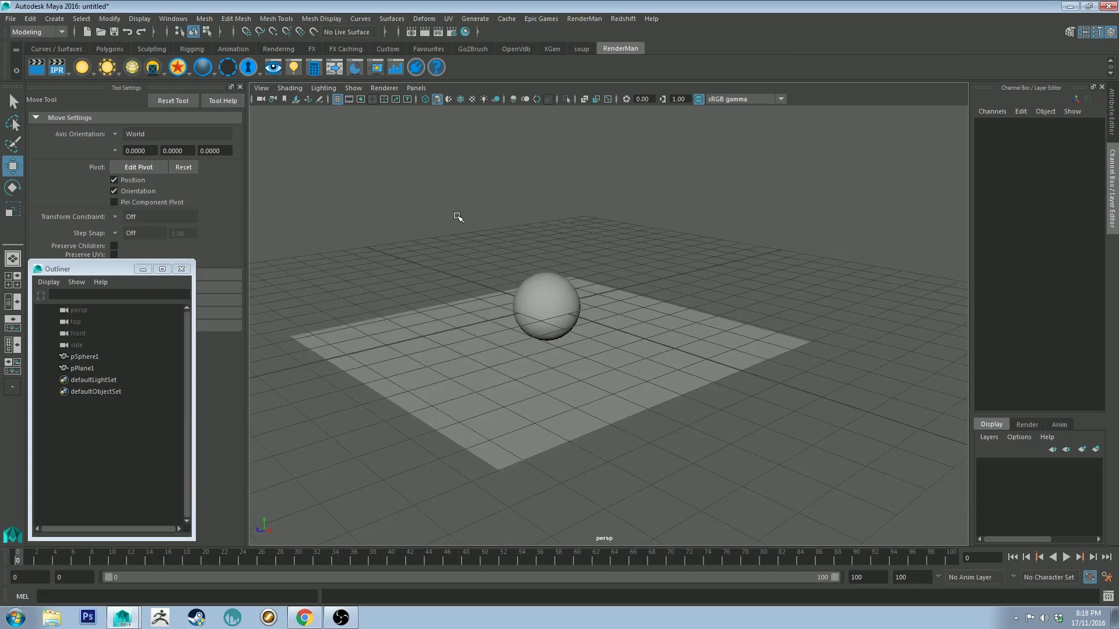
pyautogui.click(336, 99)
pyautogui.keyDown('alt'); pyautogui.moveTo(344, 177); pyautogui.dragTo(507, 232); pyautogui.keyUp('alt')
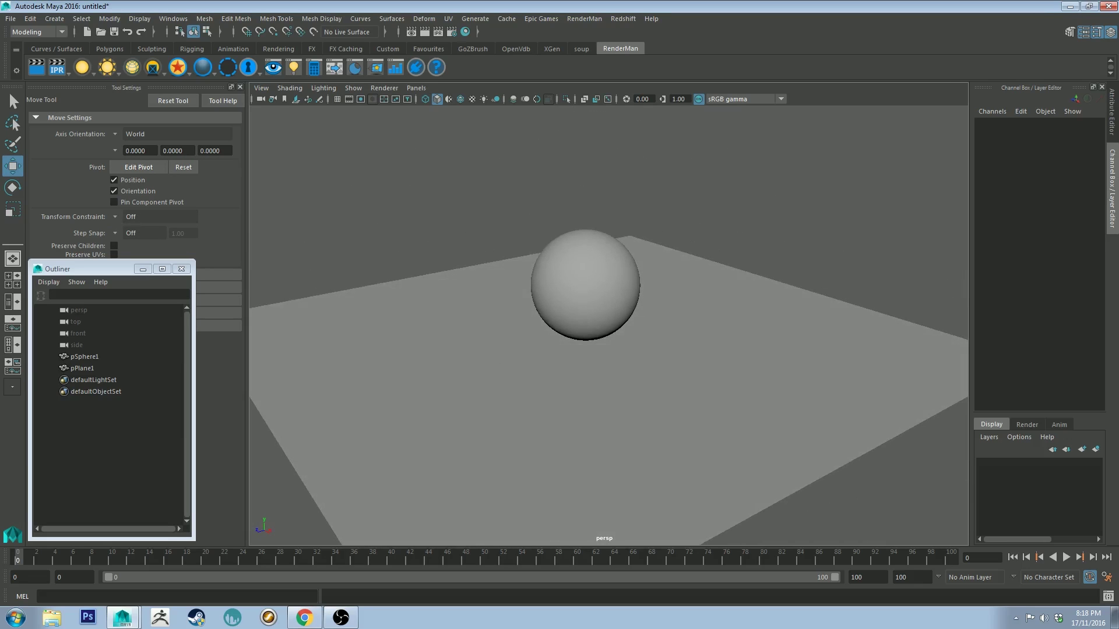
# Assign a new PxrSurface material to pSphere1 from the RenderMan shelf.
pyautogui.click(576, 278)
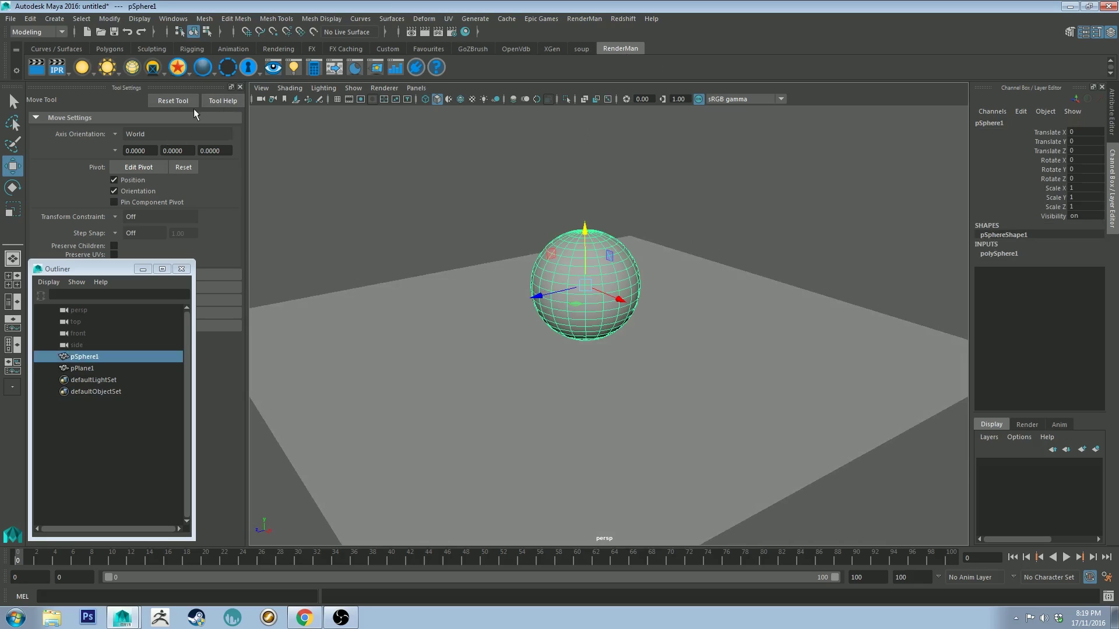
pyautogui.rightClick(176, 69)
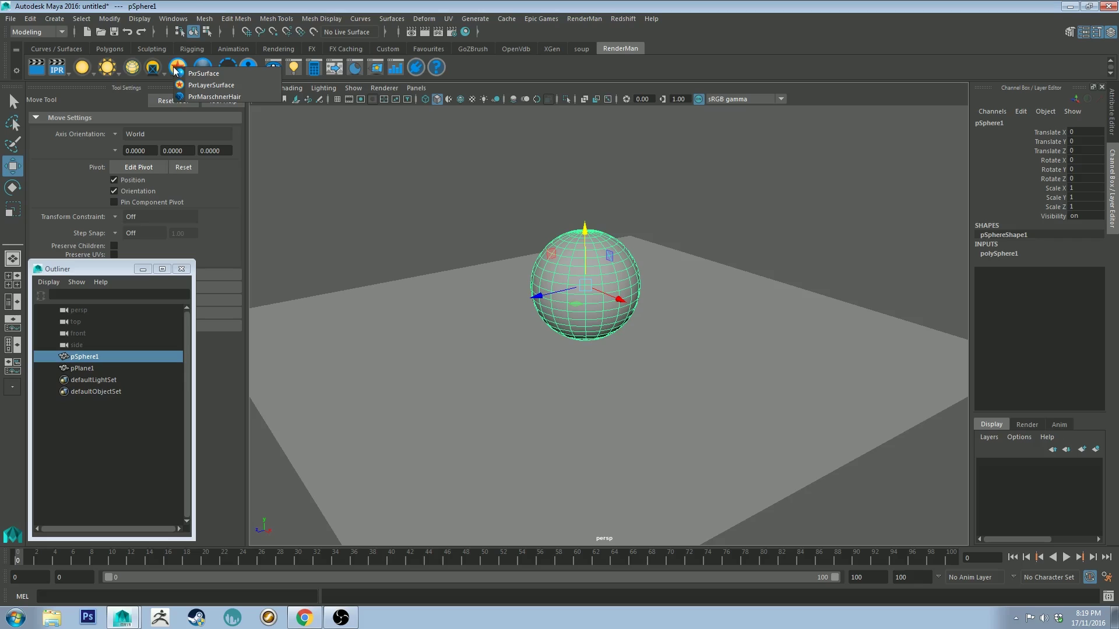
pyautogui.click(178, 69)
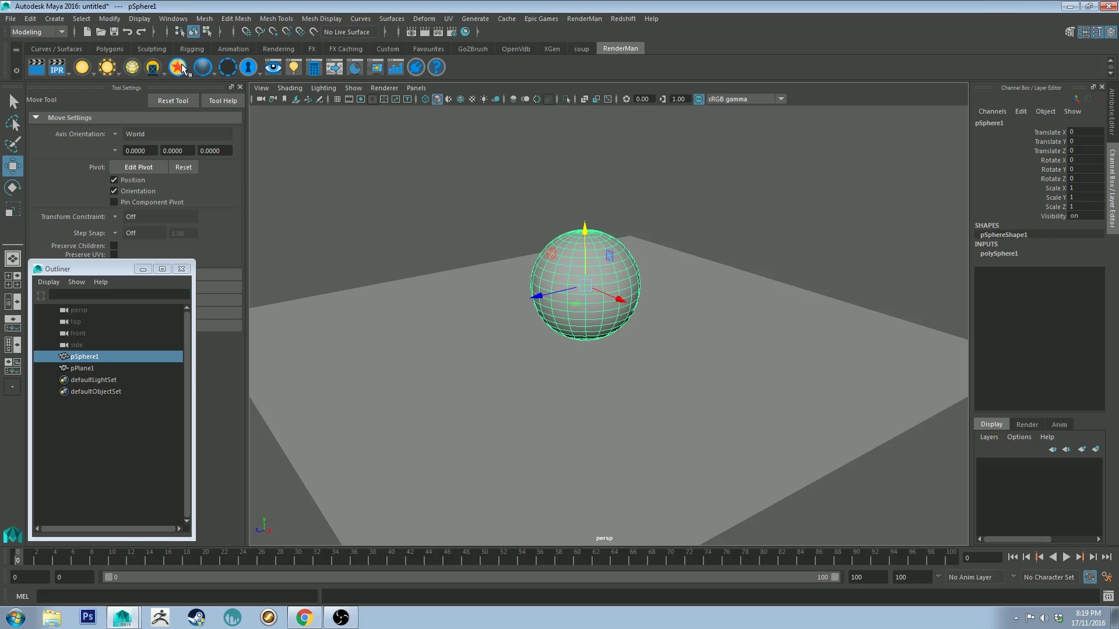
pyautogui.rightClick(183, 68)
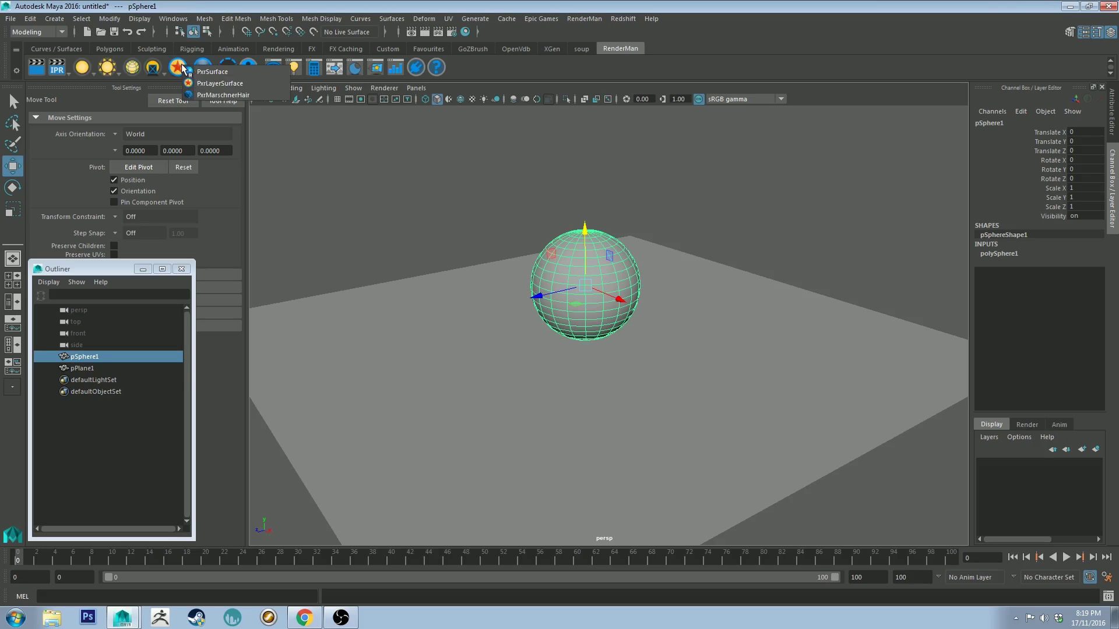
pyautogui.click(238, 73)
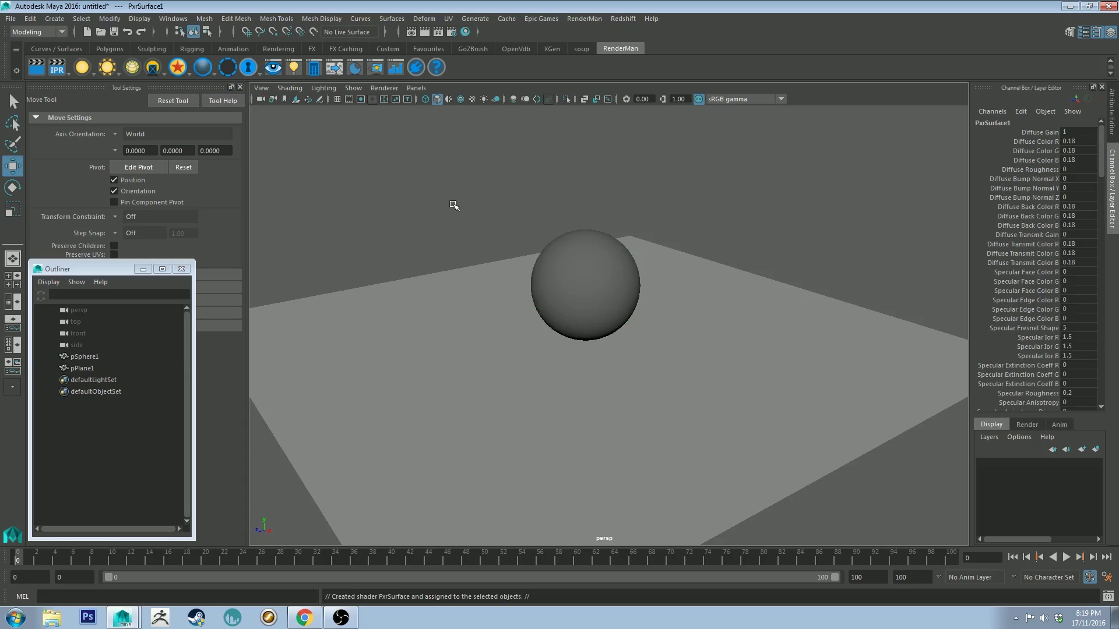
pyautogui.moveTo(460, 191)
pyautogui.keyDown('alt'); pyautogui.mouseDown()
pyautogui.moveTo(472, 192)
pyautogui.moveTo(465, 182)
pyautogui.mouseUp(); pyautogui.keyUp('alt')
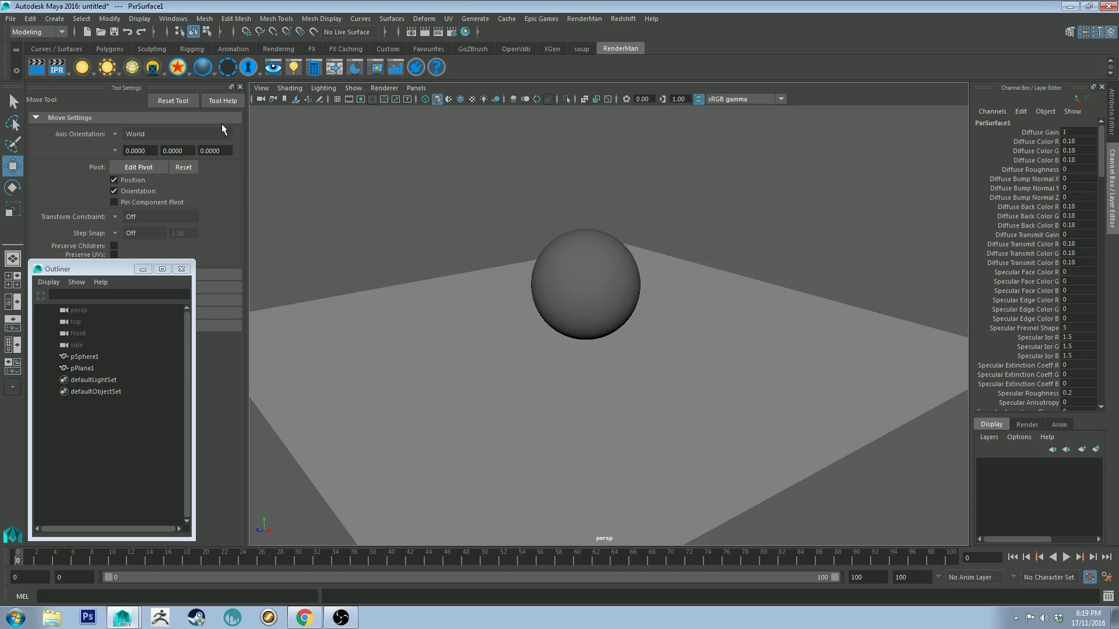
# Create a PxrRectLight and position it above-left of the sphere, tilted to face it.
pyautogui.rightClick(81, 69)
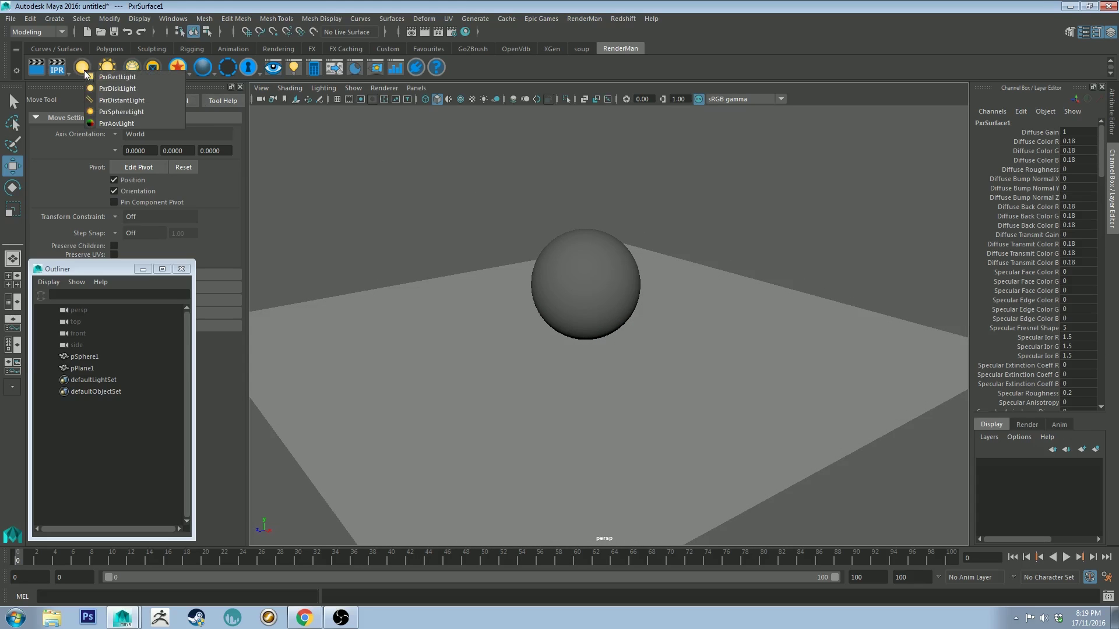
pyautogui.click(150, 82)
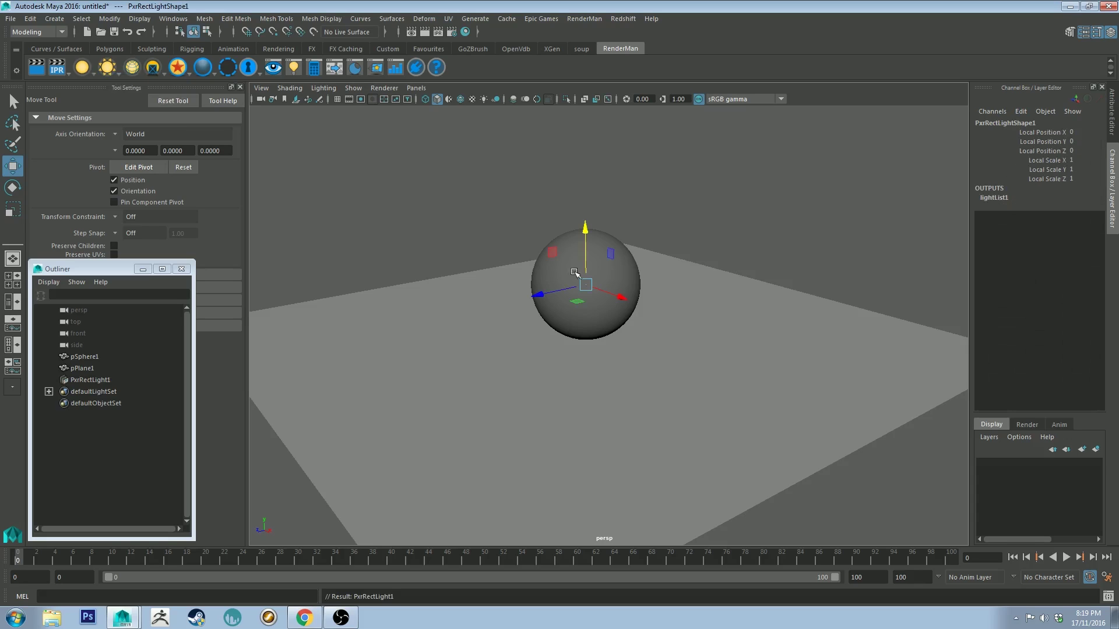
pyautogui.moveTo(539, 293); pyautogui.dragTo(350, 345)
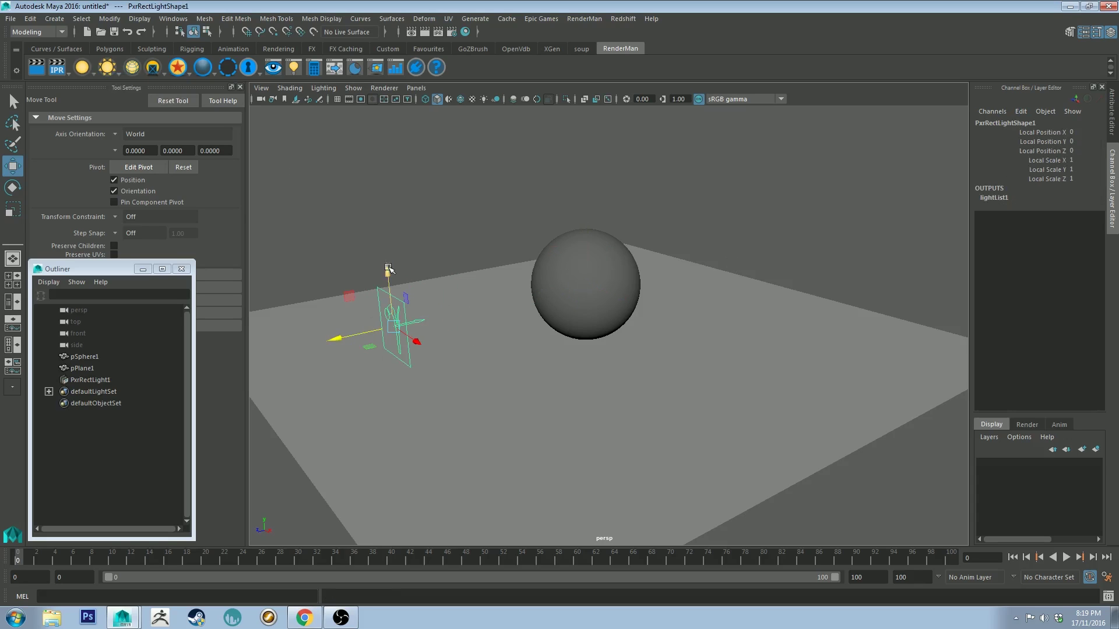
pyautogui.moveTo(387, 270); pyautogui.dragTo(371, 113)
pyautogui.press('e')
pyautogui.moveTo(318, 162); pyautogui.dragTo(417, 232)
pyautogui.keyDown('alt'); pyautogui.moveTo(496, 250); pyautogui.dragTo(429, 167); pyautogui.keyUp('alt')
pyautogui.press('r')
# Set the PxrRectLight1 Intensity to 2 in the Attribute Editor.
pyautogui.click(1111, 114)
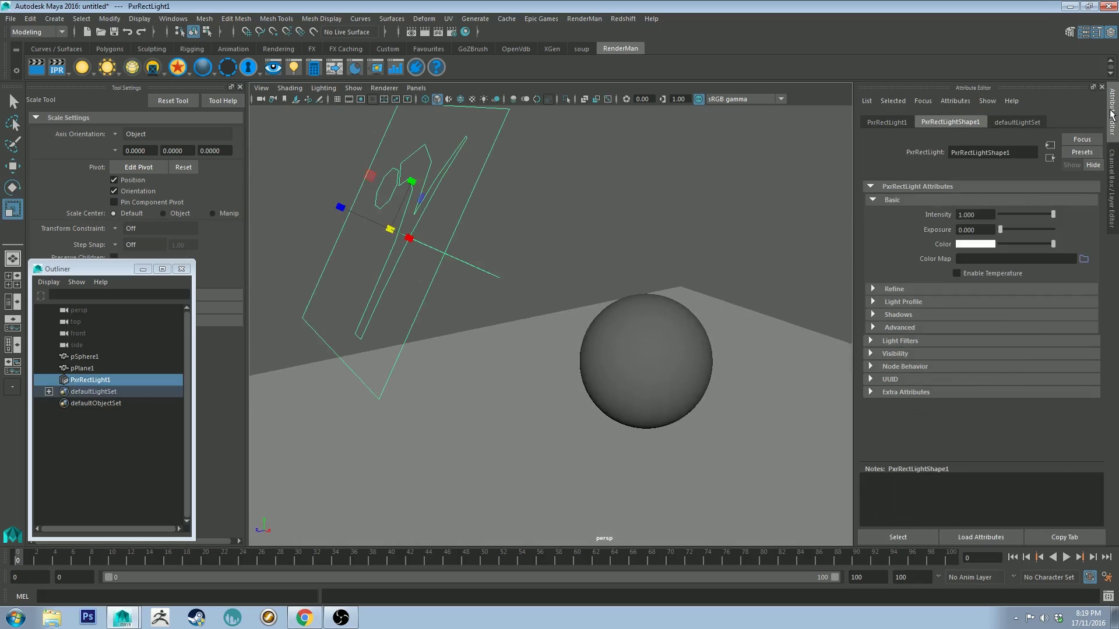
pyautogui.click(983, 213)
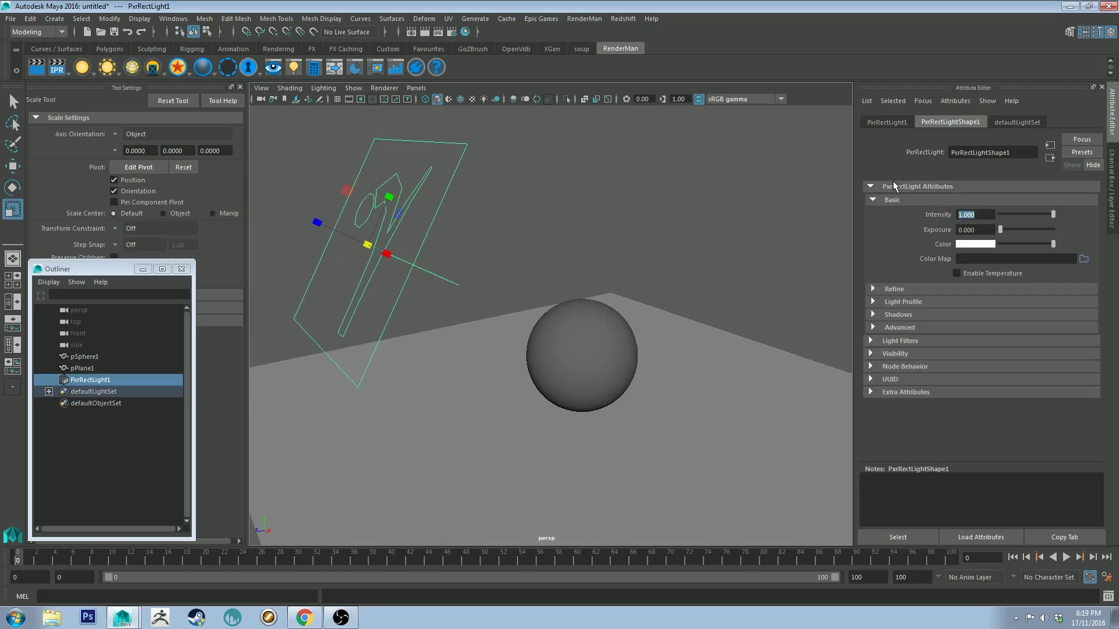
pyautogui.click(691, 232)
pyautogui.keyDown('alt'); pyautogui.moveTo(672, 232); pyautogui.dragTo(652, 186); pyautogui.keyUp('alt')
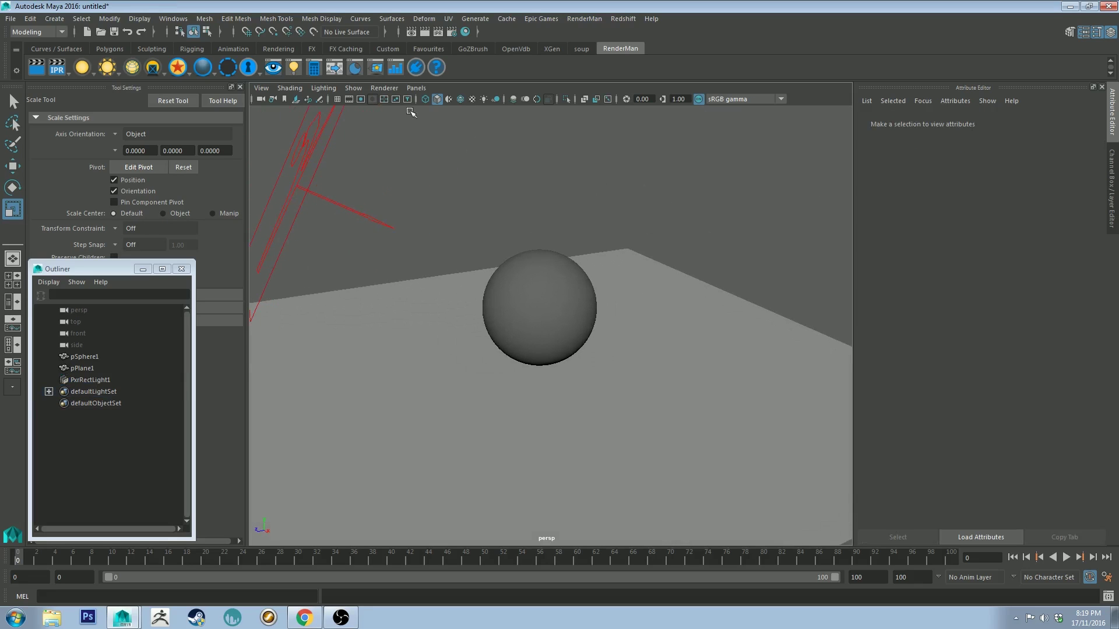
# Turn on the 960 x 540 resolution gate and start an IPR preview render.
pyautogui.click(361, 99)
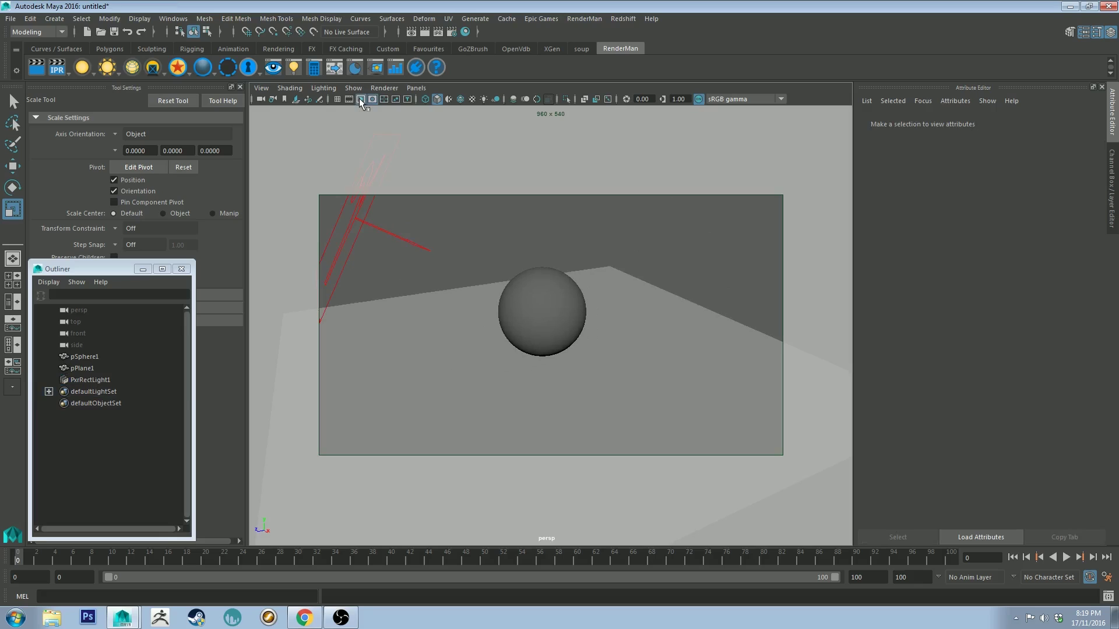
pyautogui.click(58, 67)
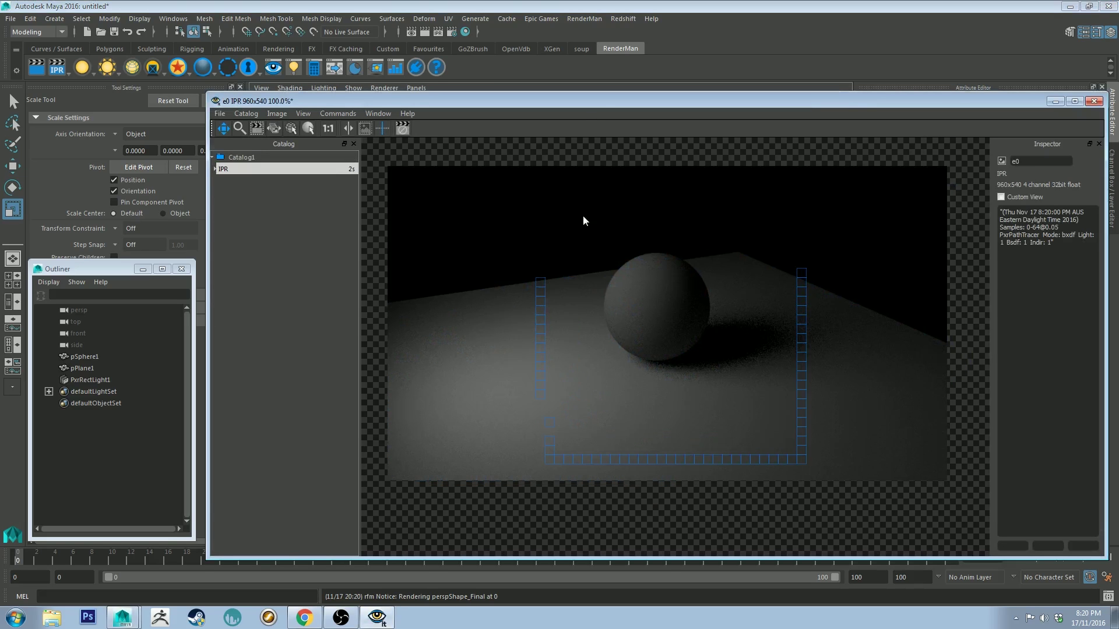
pyautogui.moveTo(592, 104); pyautogui.dragTo(575, 97)
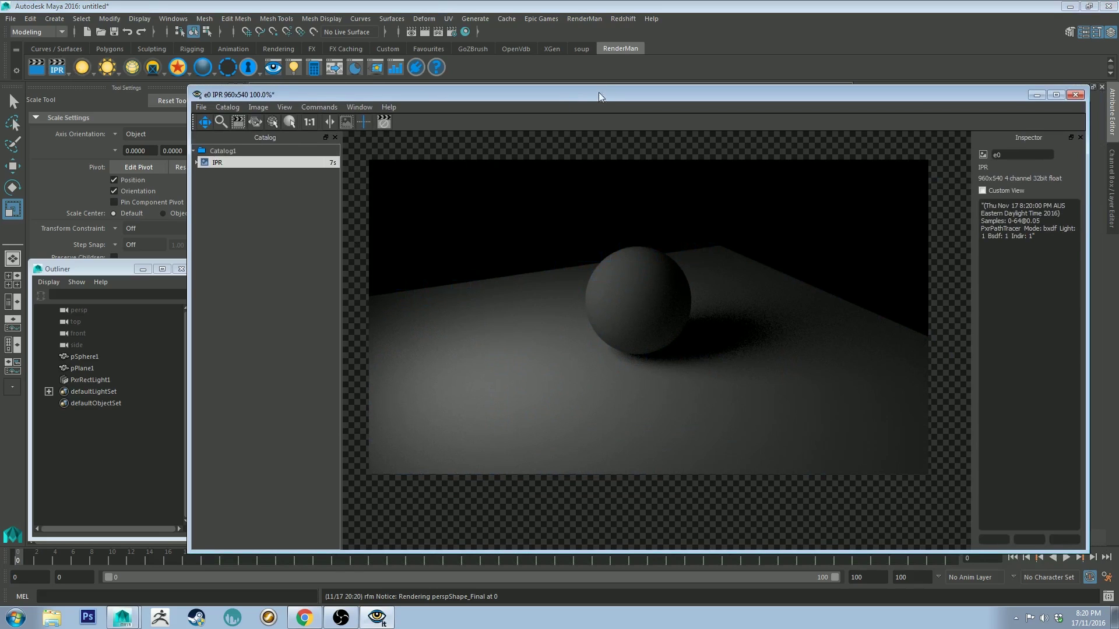
pyautogui.moveTo(600, 96); pyautogui.dragTo(1, 81)
# Re-render the IPR preview from a new camera angle, then stop and close it.
pyautogui.click(576, 218)
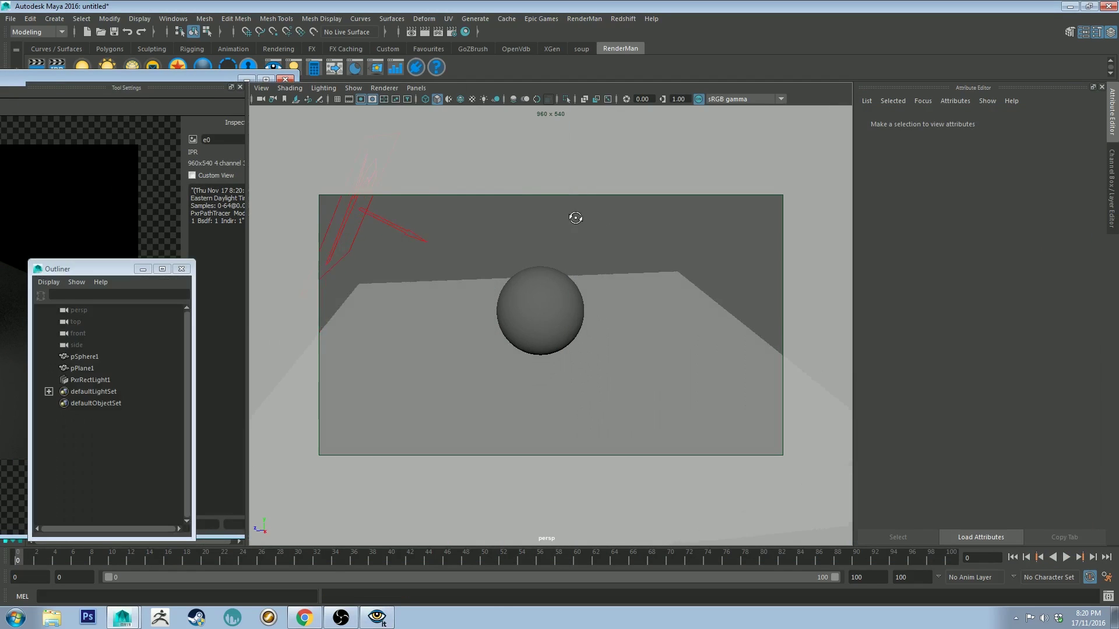
pyautogui.keyDown('alt'); pyautogui.moveTo(576, 218); pyautogui.dragTo(491, 212); pyautogui.keyUp('alt')
pyautogui.moveTo(7, 77); pyautogui.dragTo(645, 63)
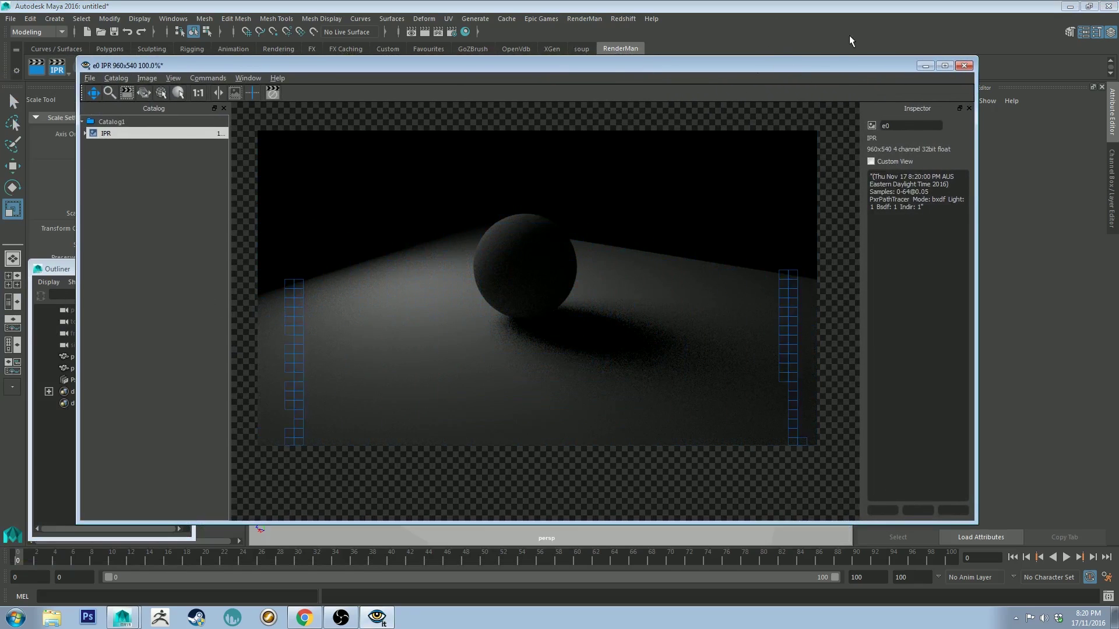
pyautogui.click(273, 92)
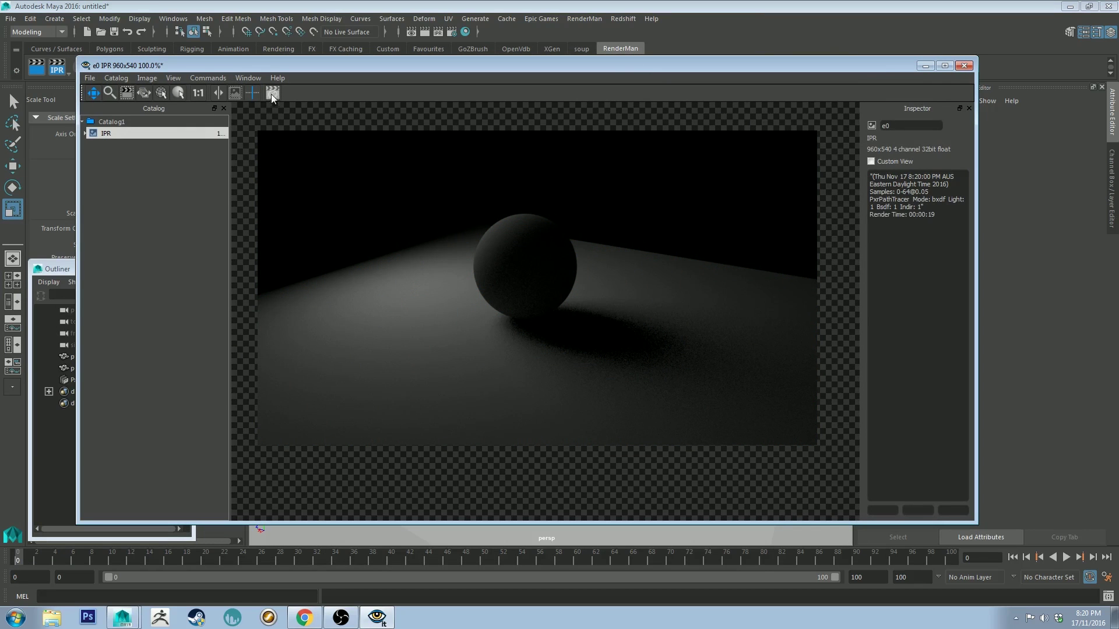
pyautogui.click(926, 66)
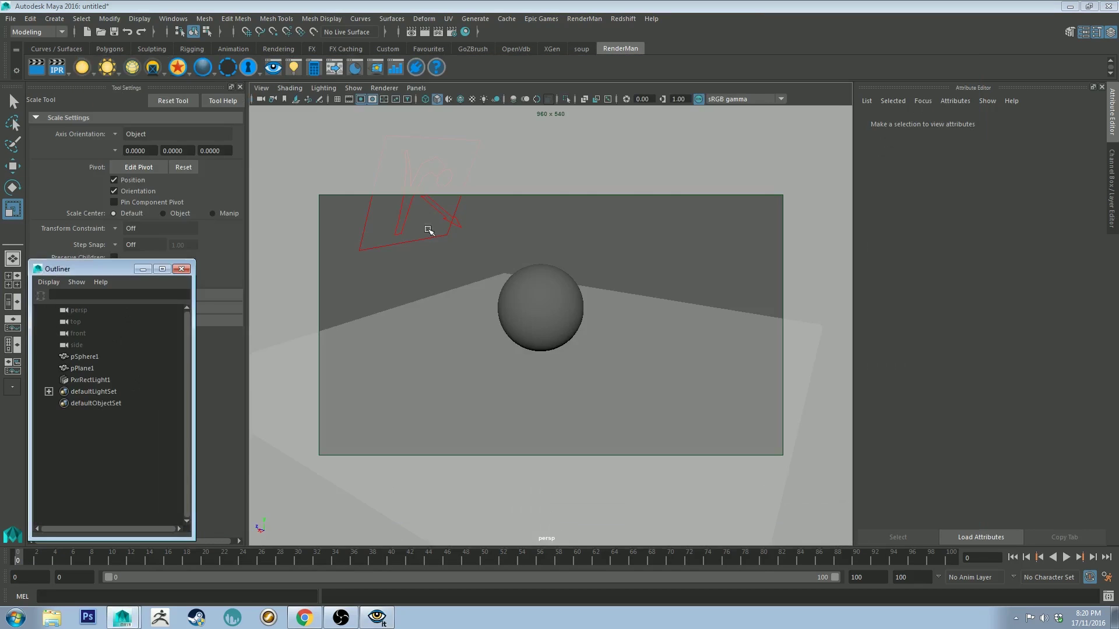
pyautogui.keyDown('alt'); pyautogui.moveTo(547, 221); pyautogui.dragTo(544, 236); pyautogui.keyUp('alt')
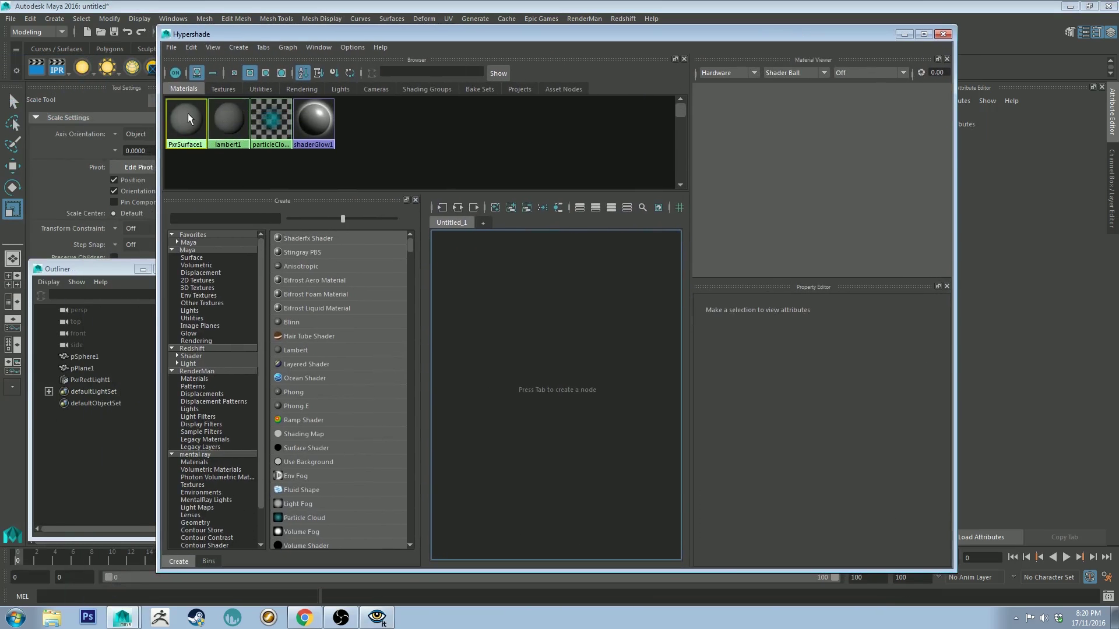
# Give the PxrSurface1 material a blue diffuse colour.
pyautogui.click(191, 129)
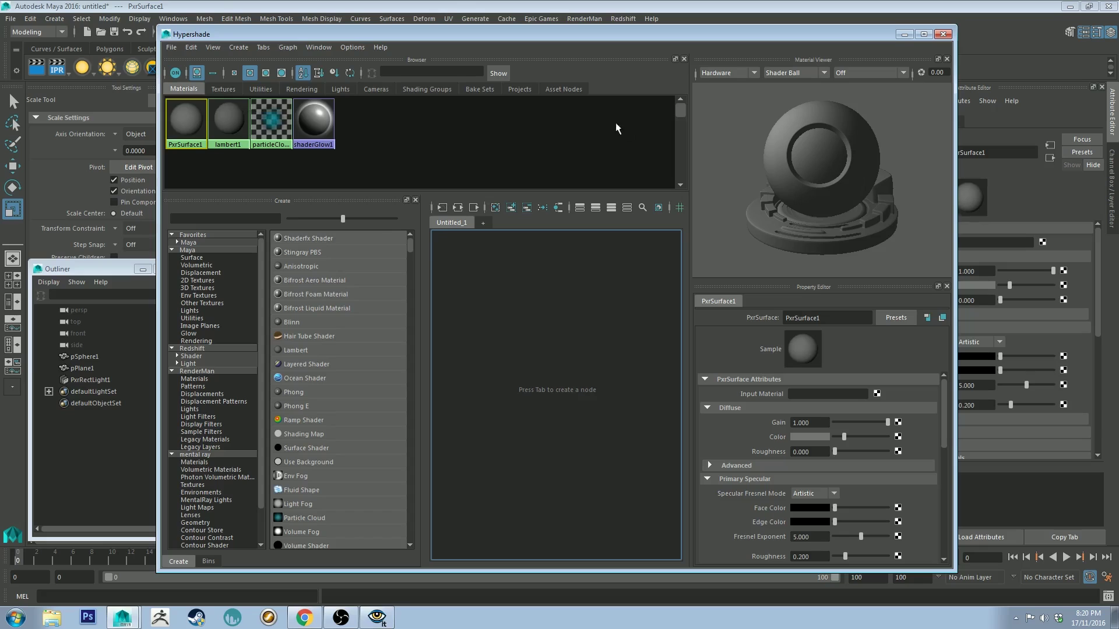
pyautogui.click(810, 436)
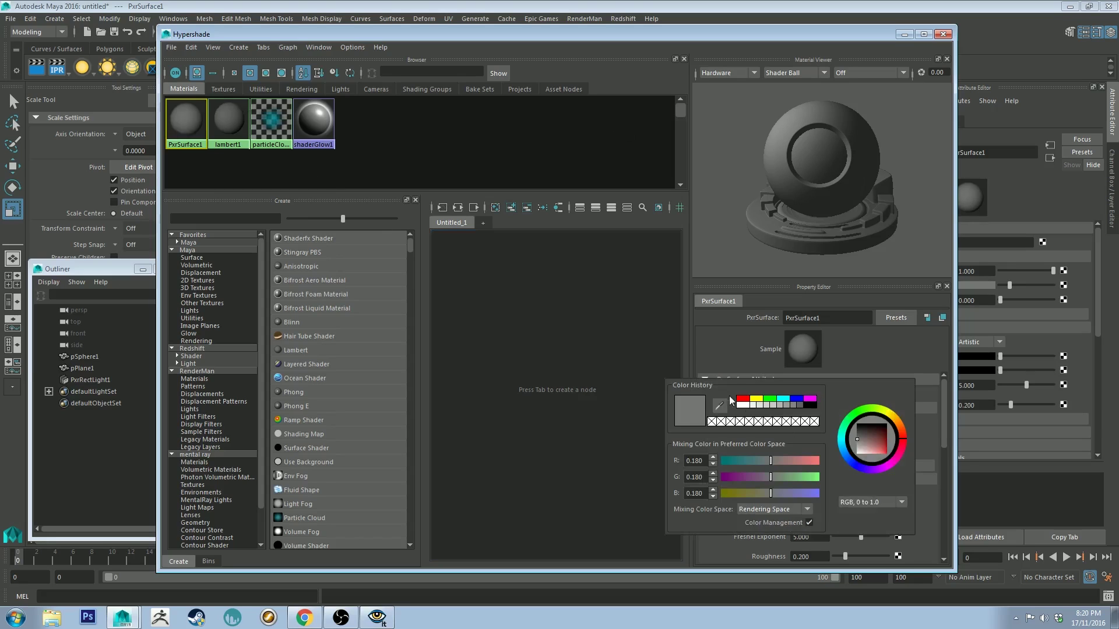
pyautogui.click(819, 443)
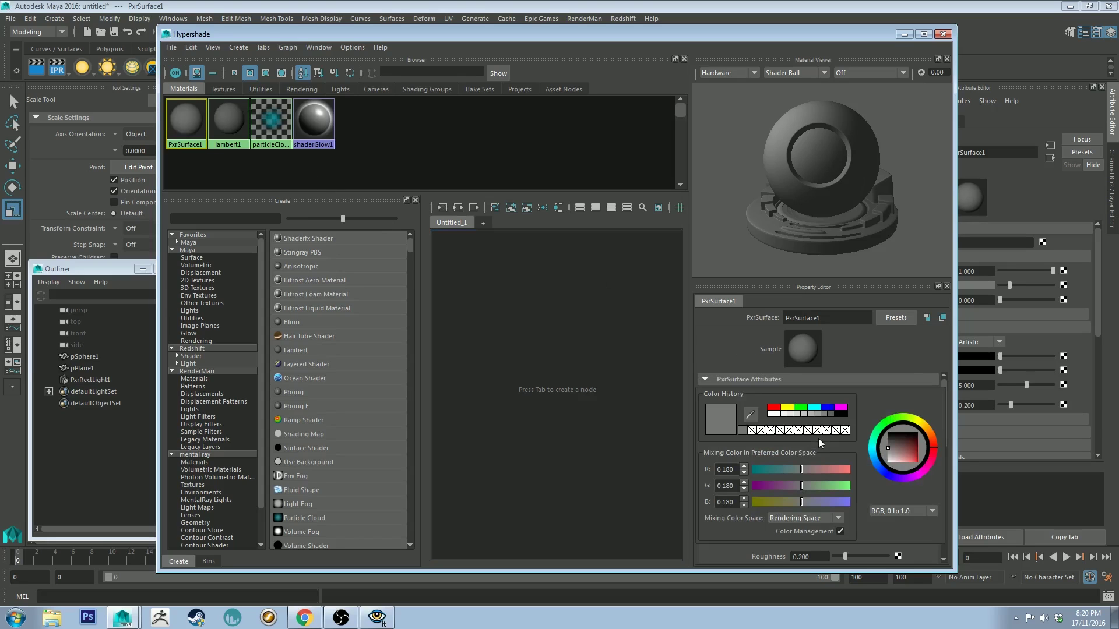
pyautogui.click(876, 468)
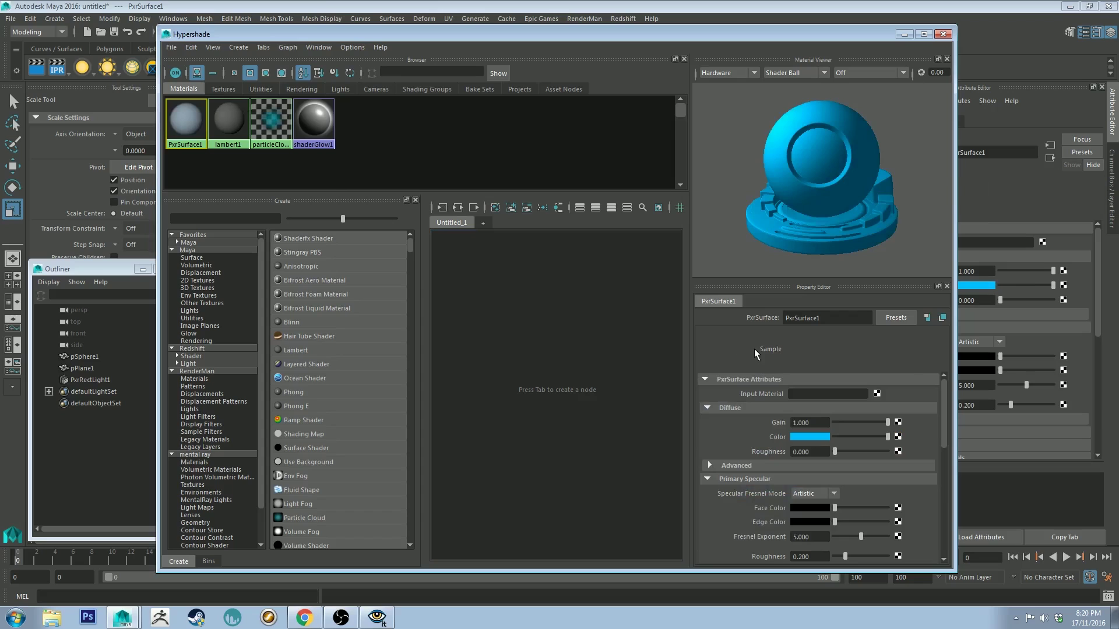
pyautogui.scroll(-1, 760, 405)
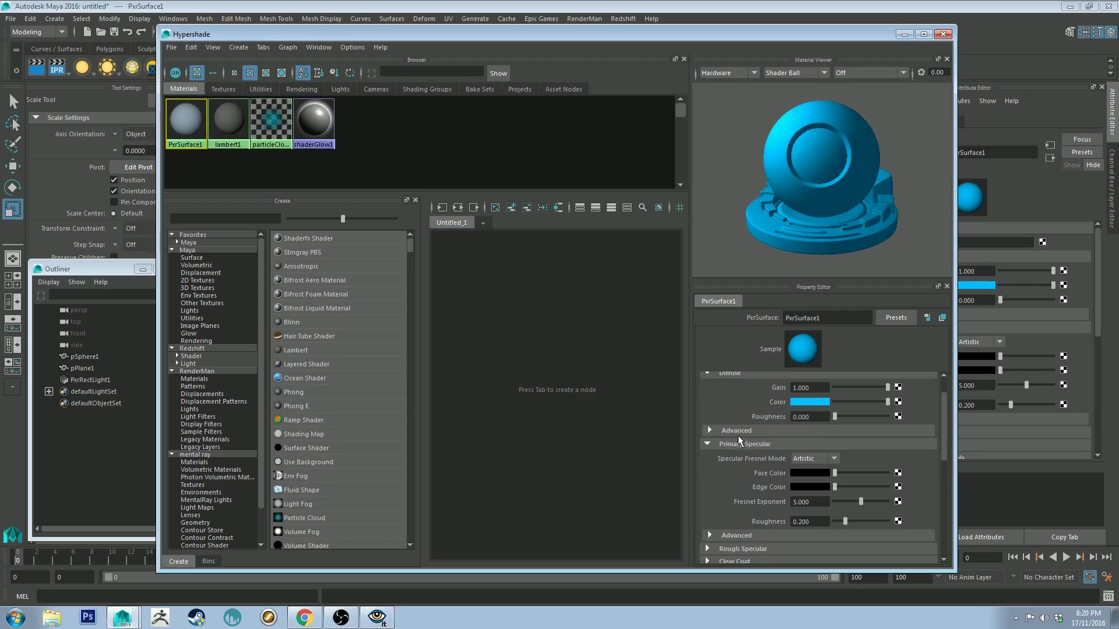
pyautogui.scroll(-4, 739, 440)
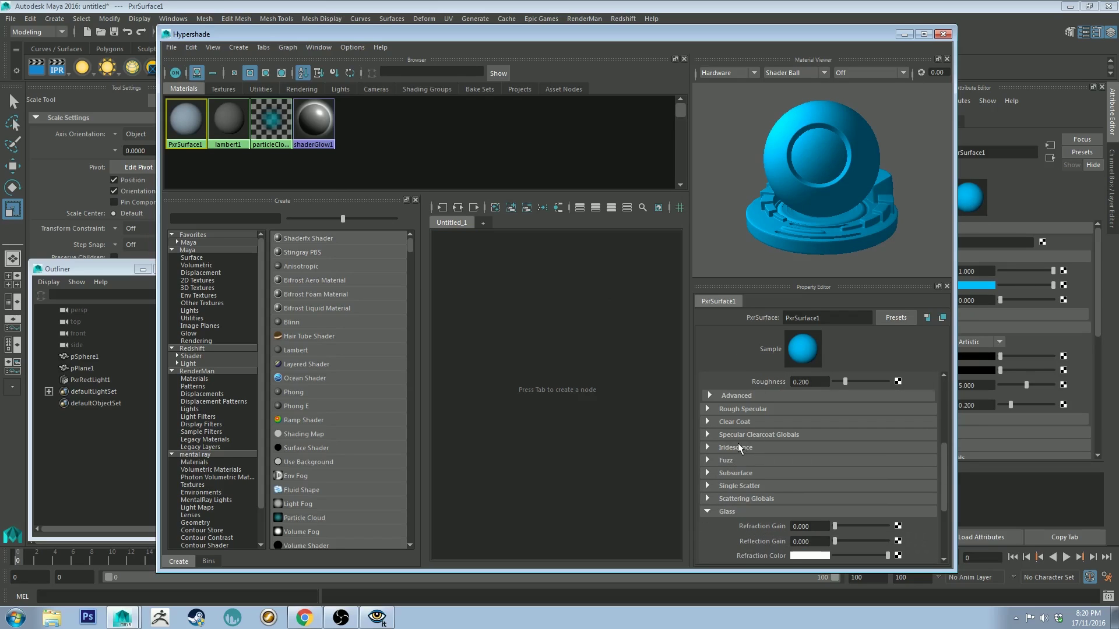
pyautogui.scroll(-1, 739, 447)
pyautogui.scroll(1, 739, 448)
pyautogui.scroll(-1, 751, 452)
pyautogui.scroll(3, 761, 444)
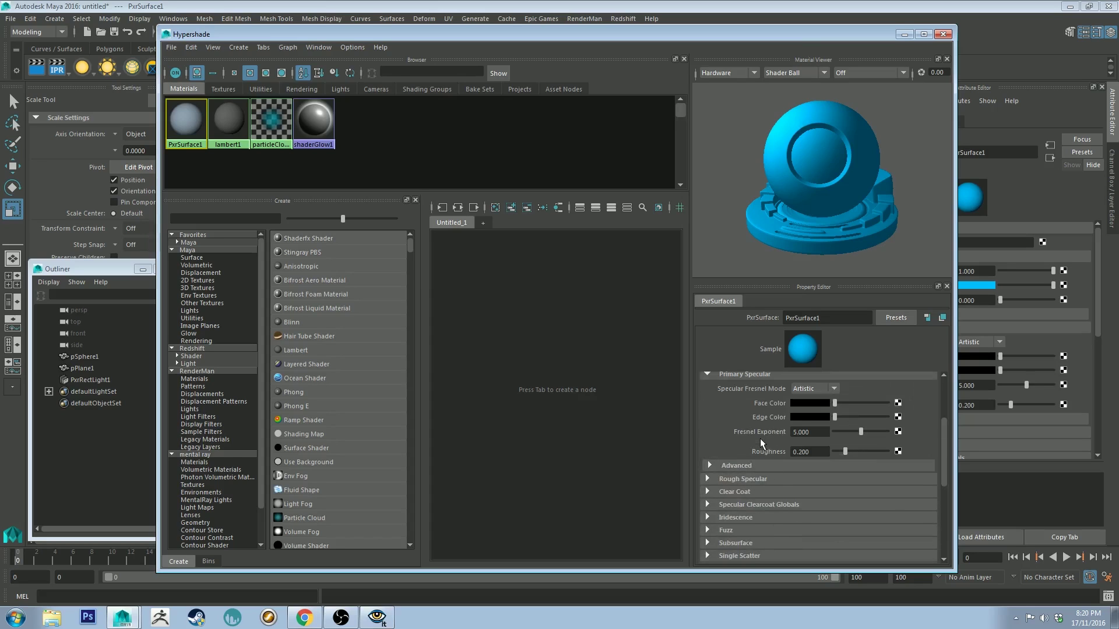
pyautogui.scroll(1, 774, 427)
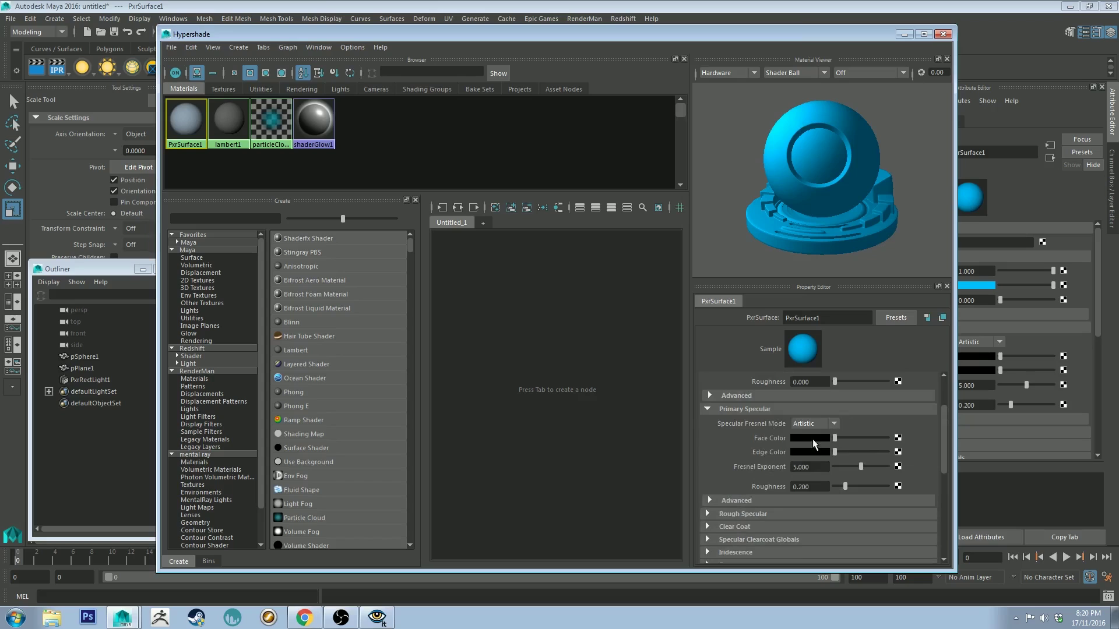
# Set specular face colour white, specular roughness 0.573 and diffuse roughness 0.169.
pyautogui.moveTo(843, 441); pyautogui.dragTo(882, 443)
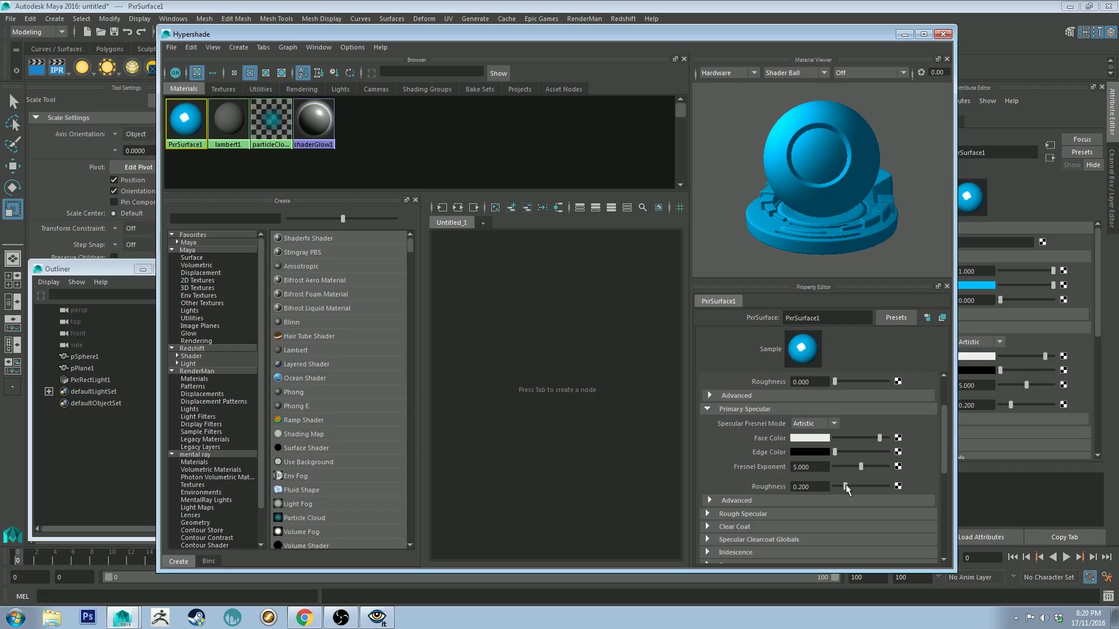
pyautogui.moveTo(845, 487); pyautogui.dragTo(866, 488)
pyautogui.scroll(2, 832, 456)
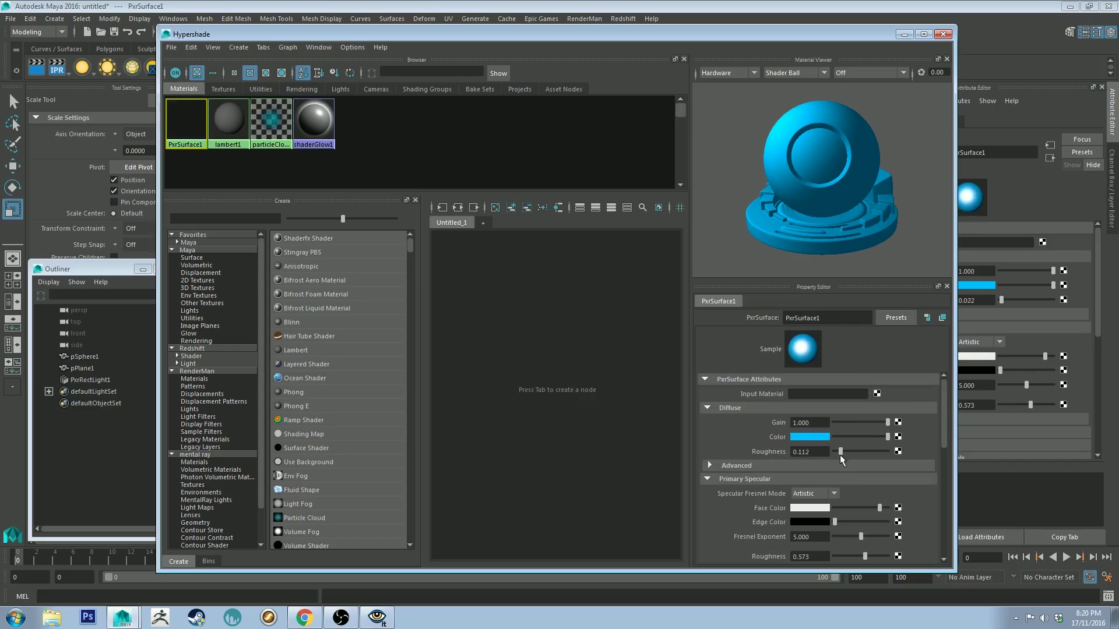
pyautogui.moveTo(840, 455); pyautogui.dragTo(843, 456)
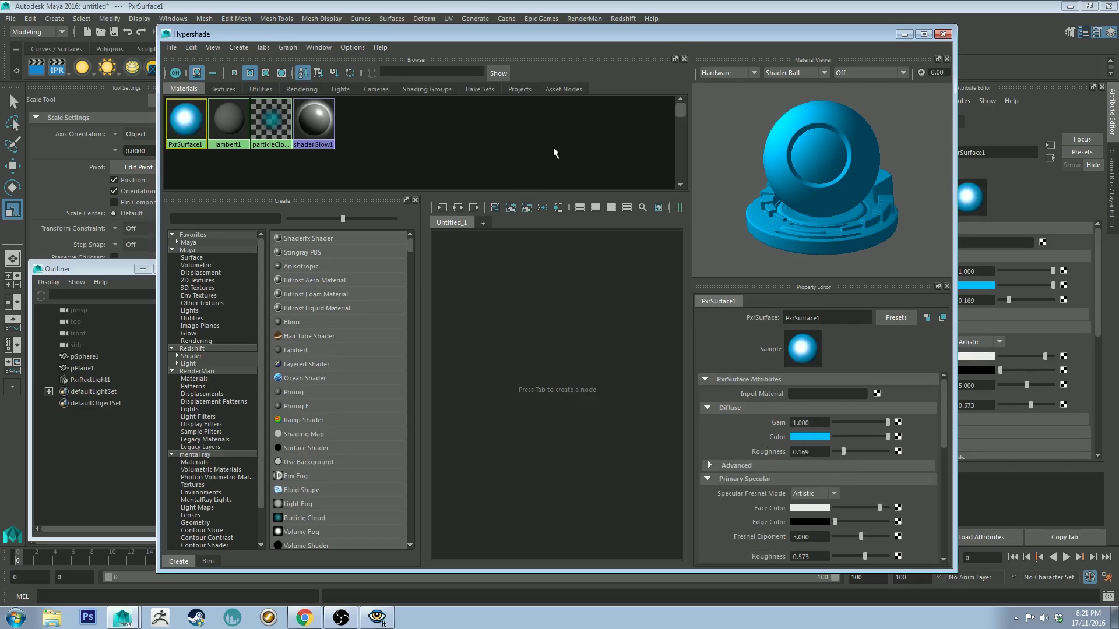
# Re-run the IPR render to check the blue sphere, with Hypershade minimized.
pyautogui.click(56, 67)
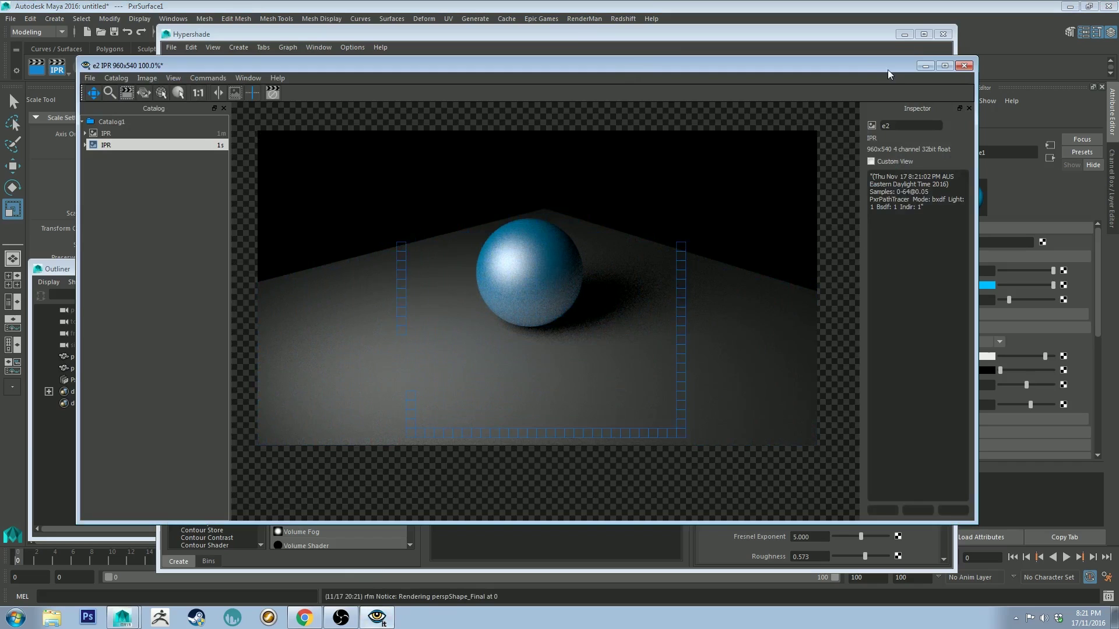
pyautogui.click(923, 66)
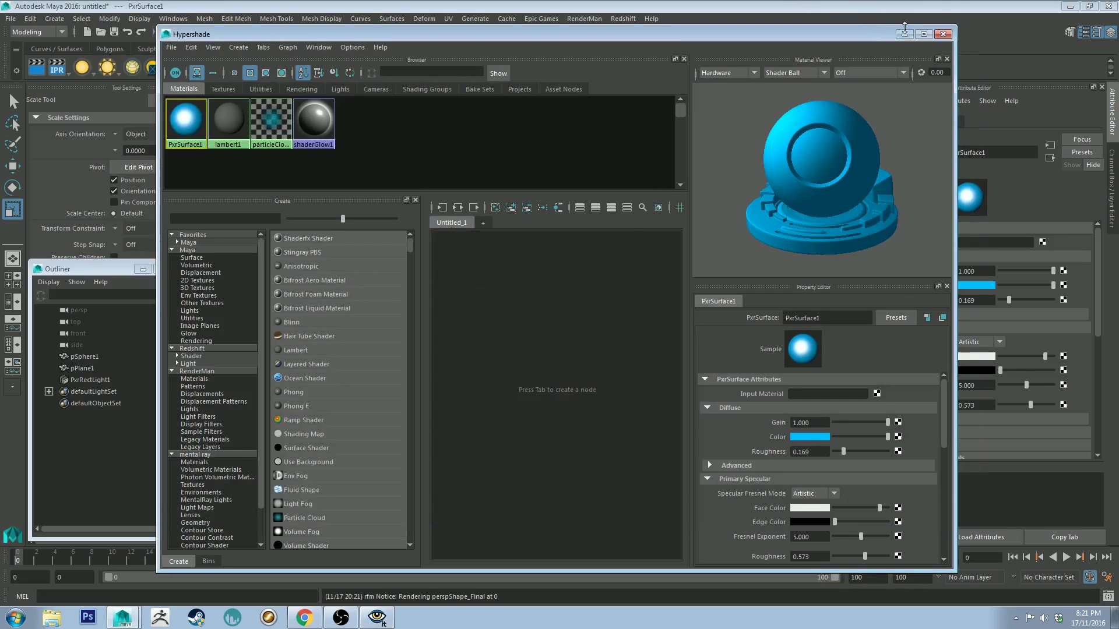
pyautogui.click(903, 35)
pyautogui.click(373, 615)
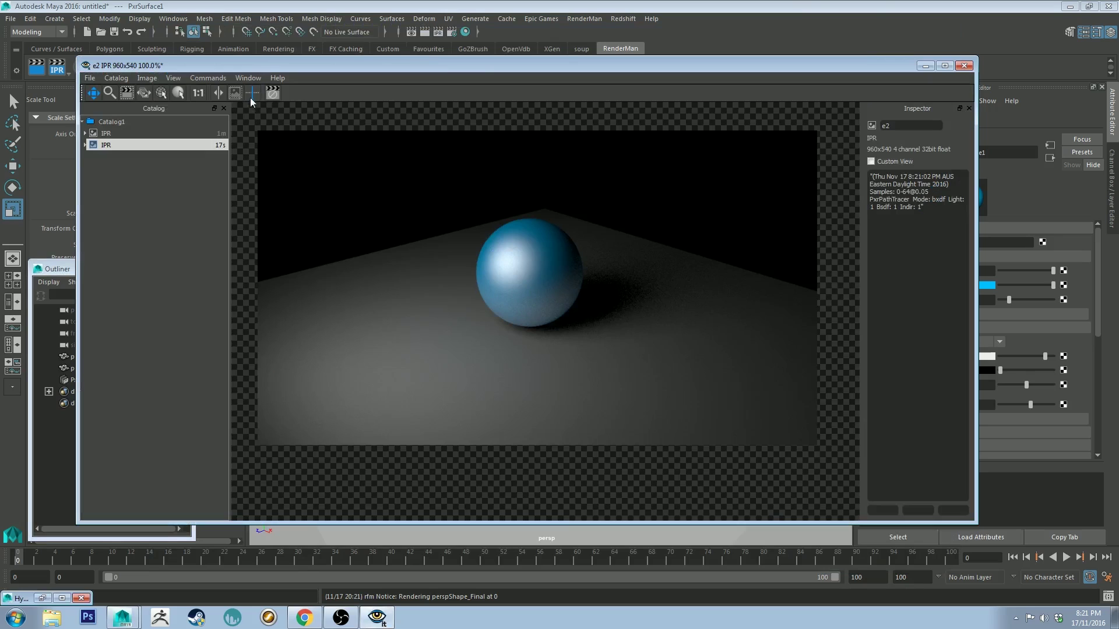
# Put away the render preview and select the sphere with the Select tool.
pyautogui.click(926, 65)
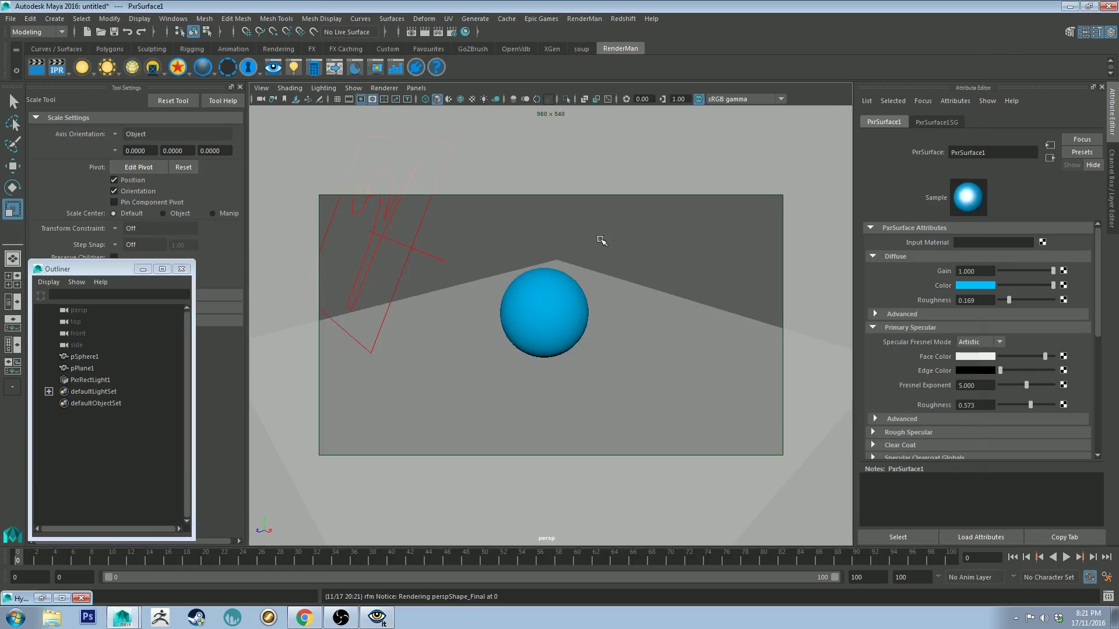
pyautogui.keyDown('alt'); pyautogui.moveTo(598, 238); pyautogui.dragTo(600, 224); pyautogui.keyUp('alt')
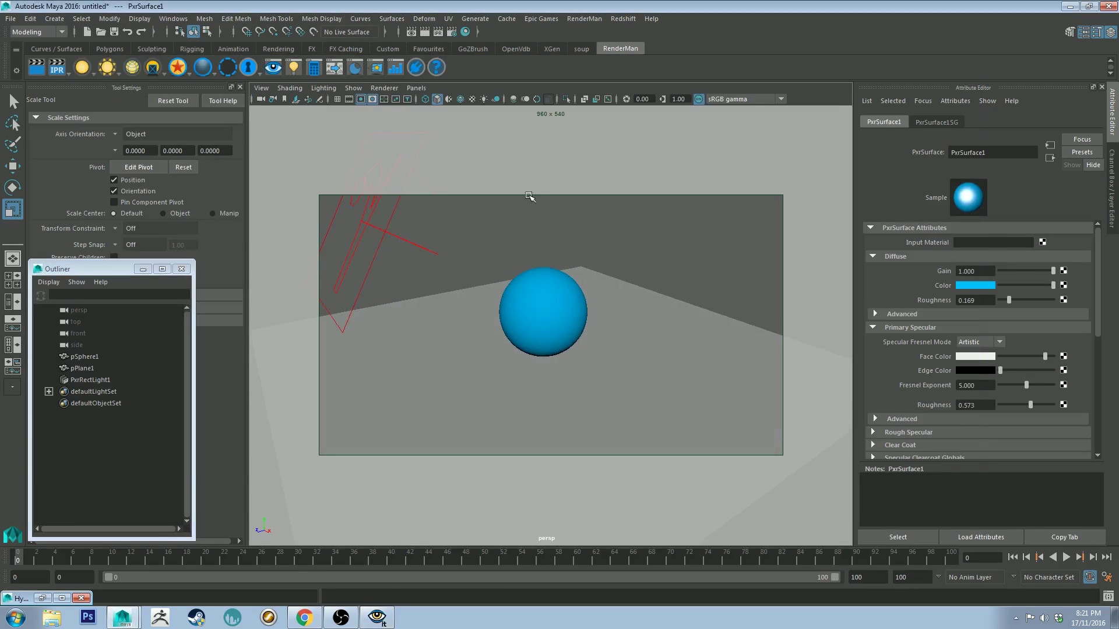
pyautogui.click(545, 290)
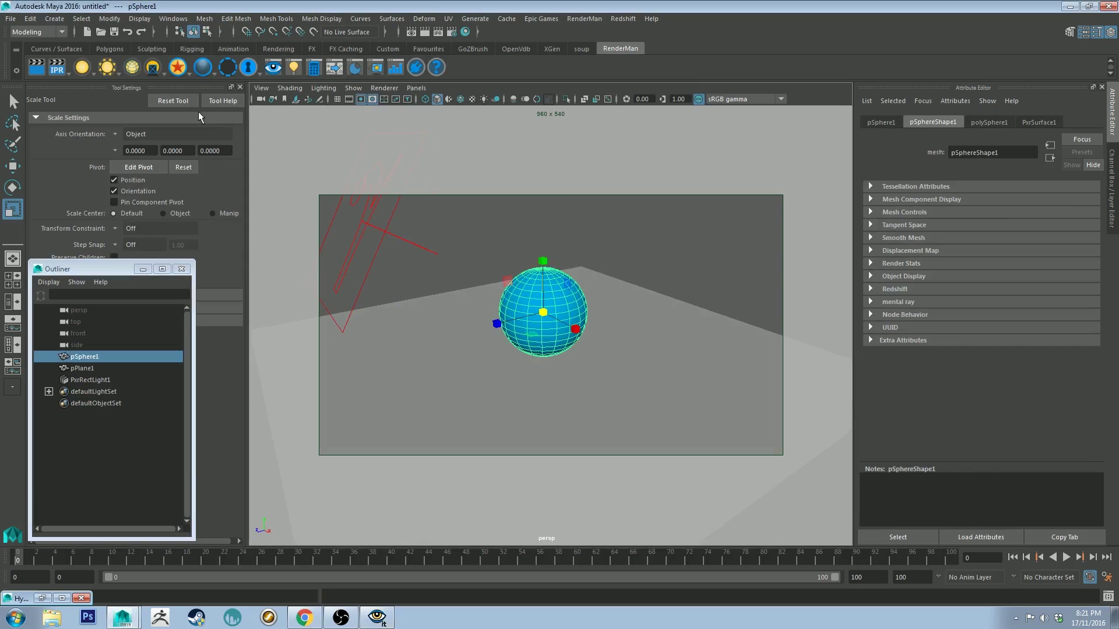
pyautogui.press('q')
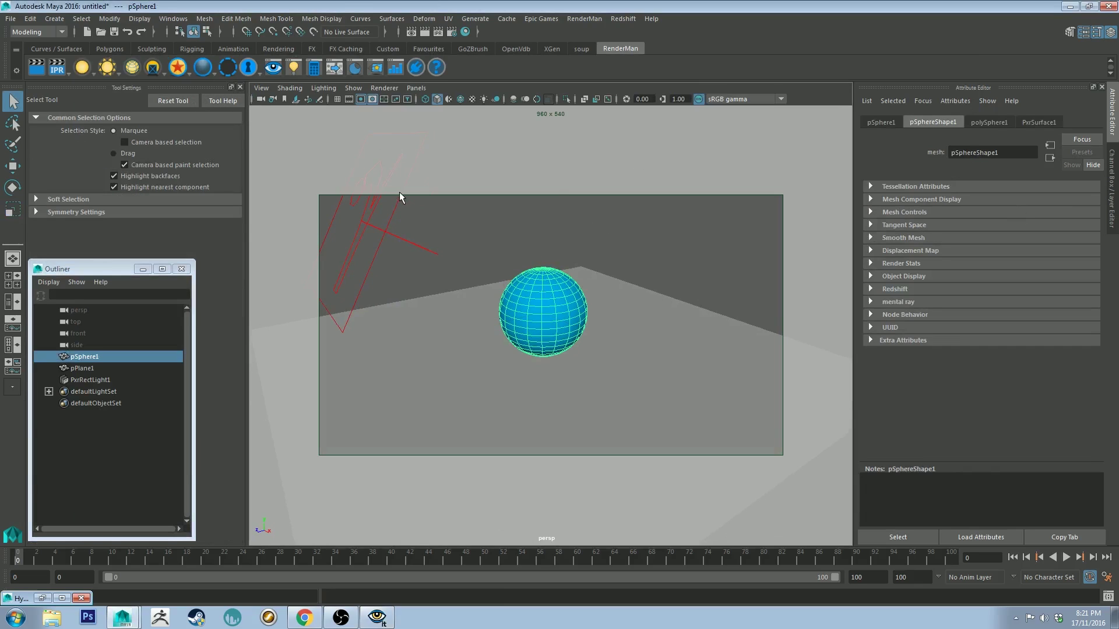
# Open the RenderMan Preset Browser and delete PxrRectLight1 from the scene.
pyautogui.click(355, 71)
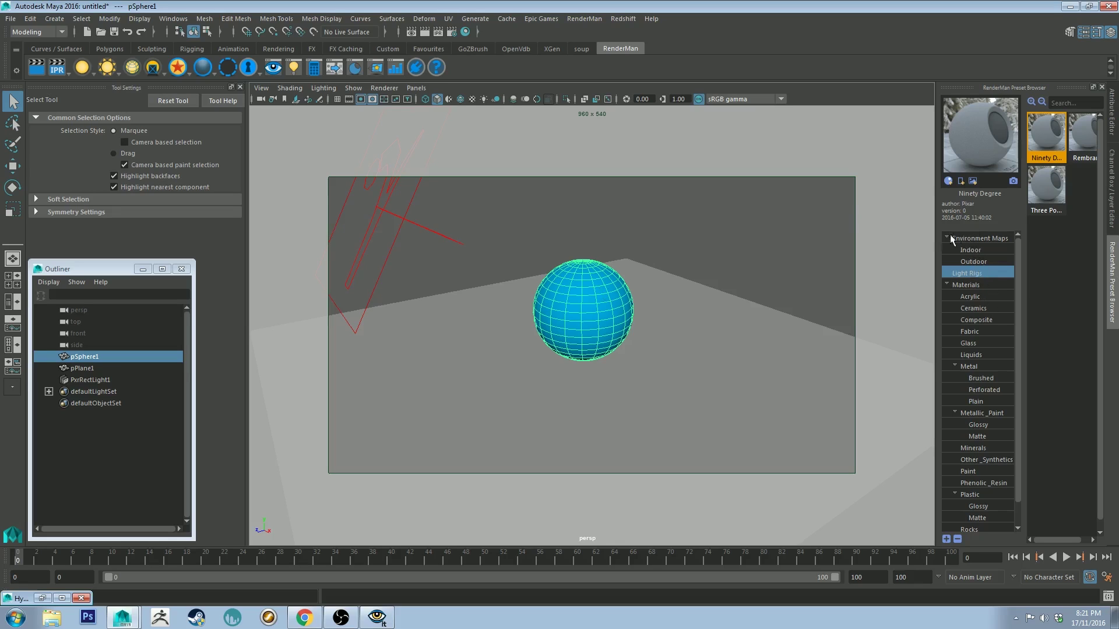
pyautogui.moveTo(490, 208); pyautogui.dragTo(268, 211)
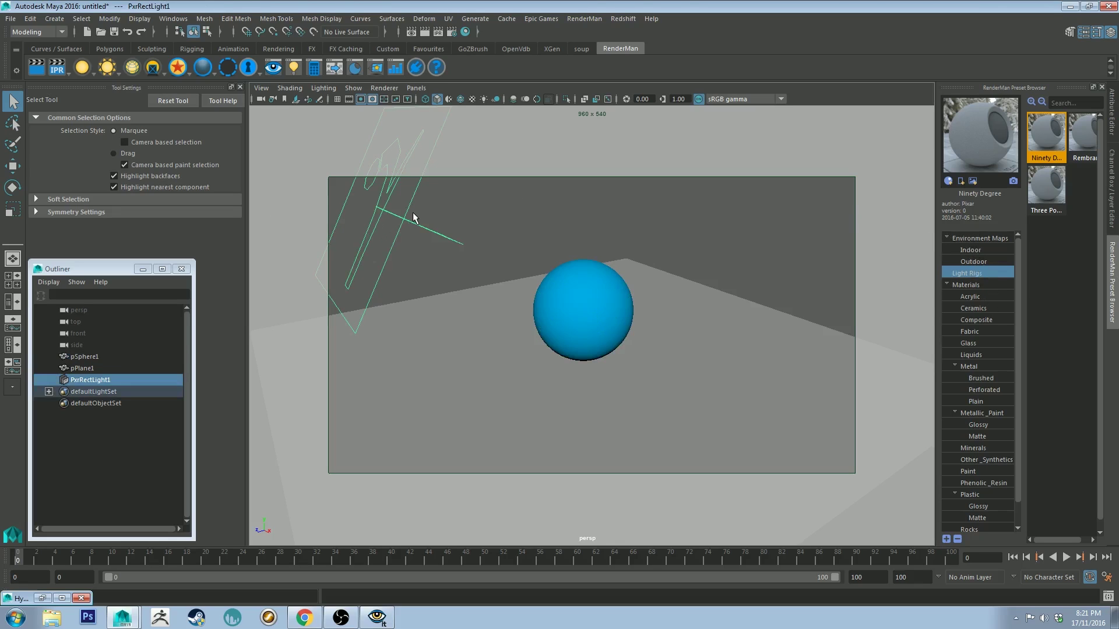
pyautogui.press('Delete')
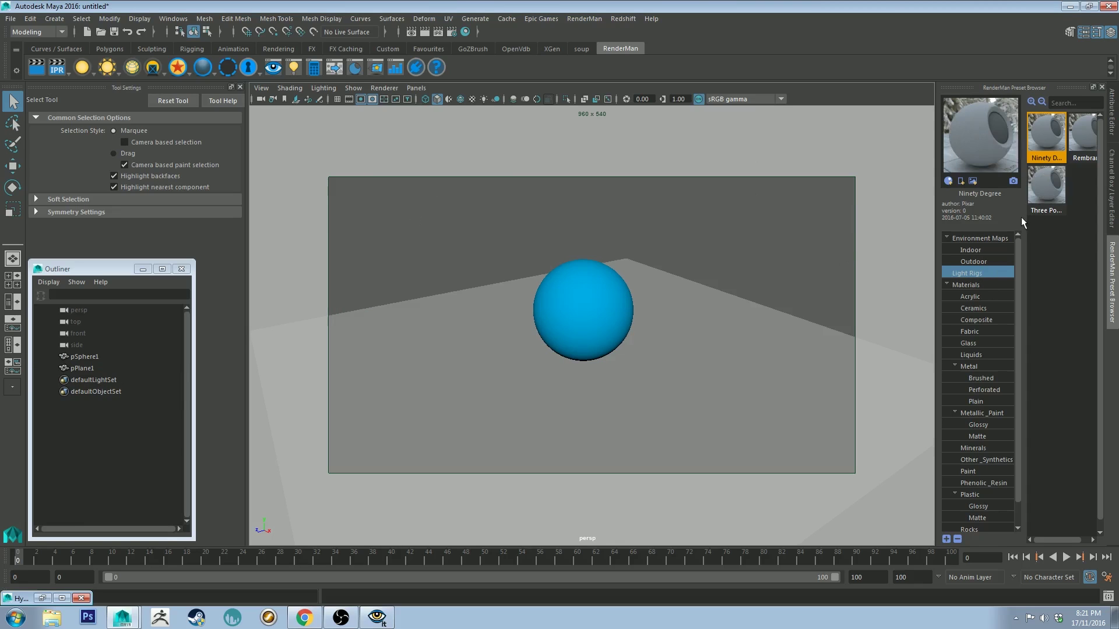
# Widen the preset browser and choose the Three Point light rig after previewing Rembrant.
pyautogui.moveTo(939, 247); pyautogui.dragTo(850, 247)
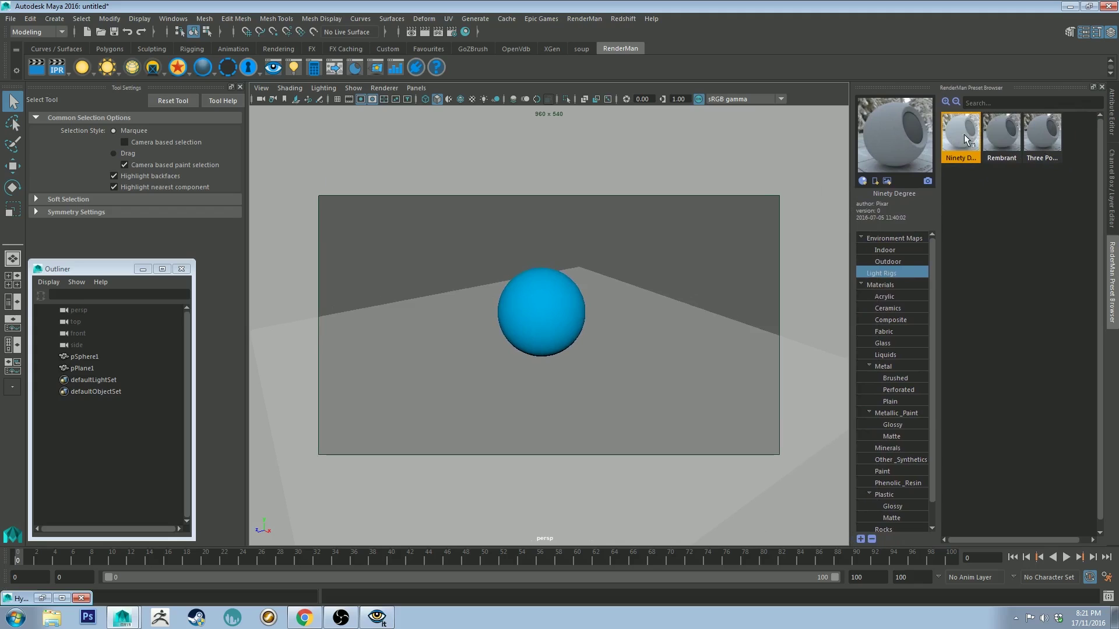
pyautogui.click(1002, 137)
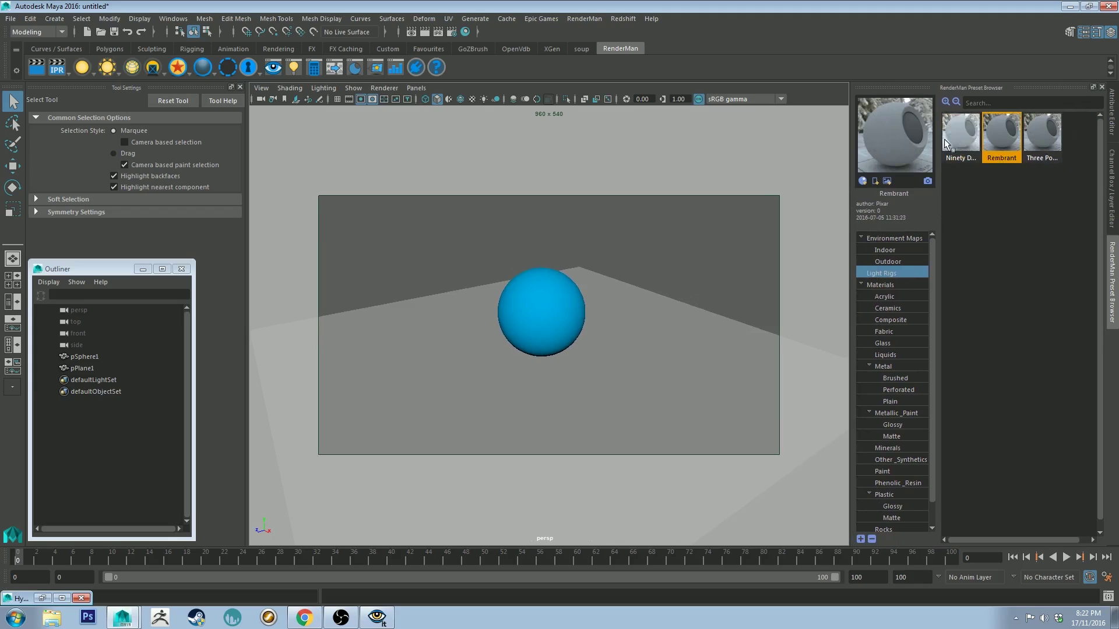
pyautogui.click(1042, 133)
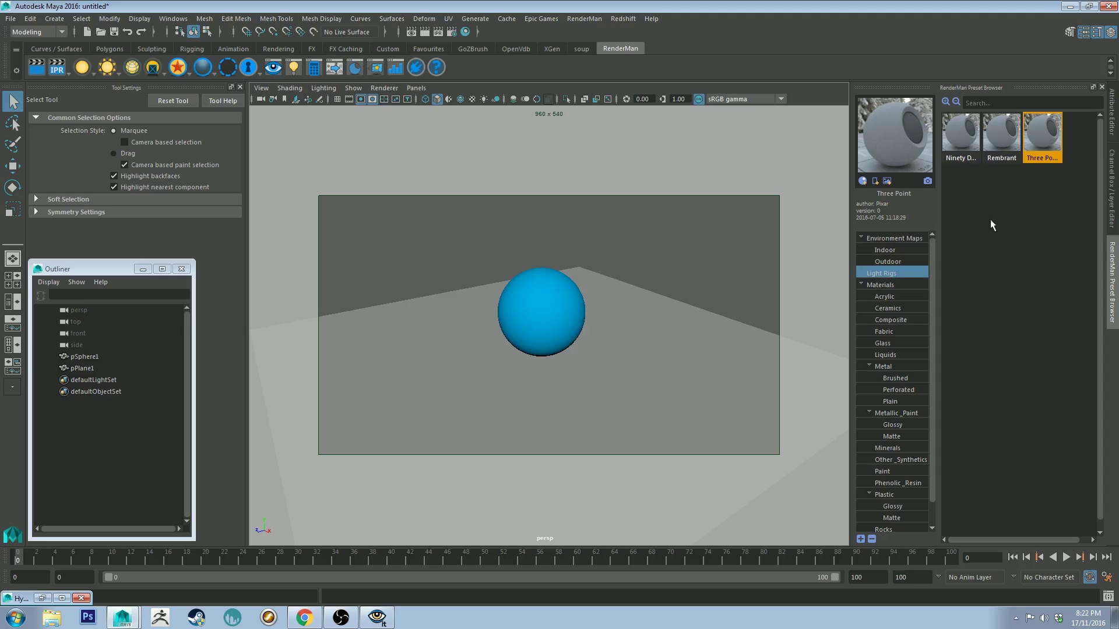
# Import the Three Point rig, adding PxrDiskLight1–3, and frame the lights.
pyautogui.rightClick(1043, 133)
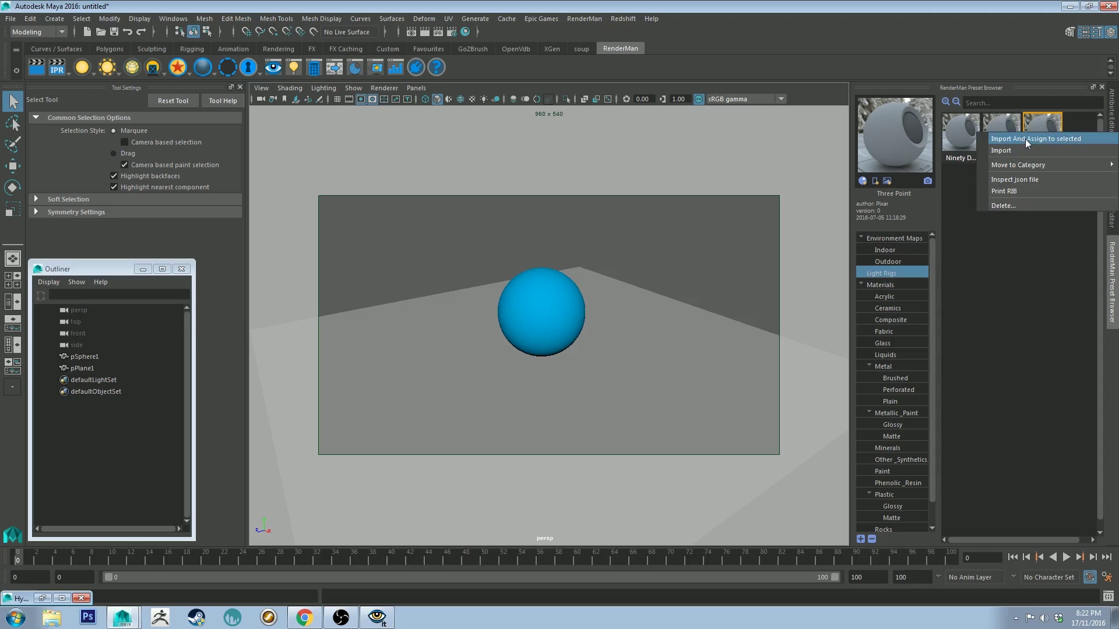
pyautogui.click(1026, 139)
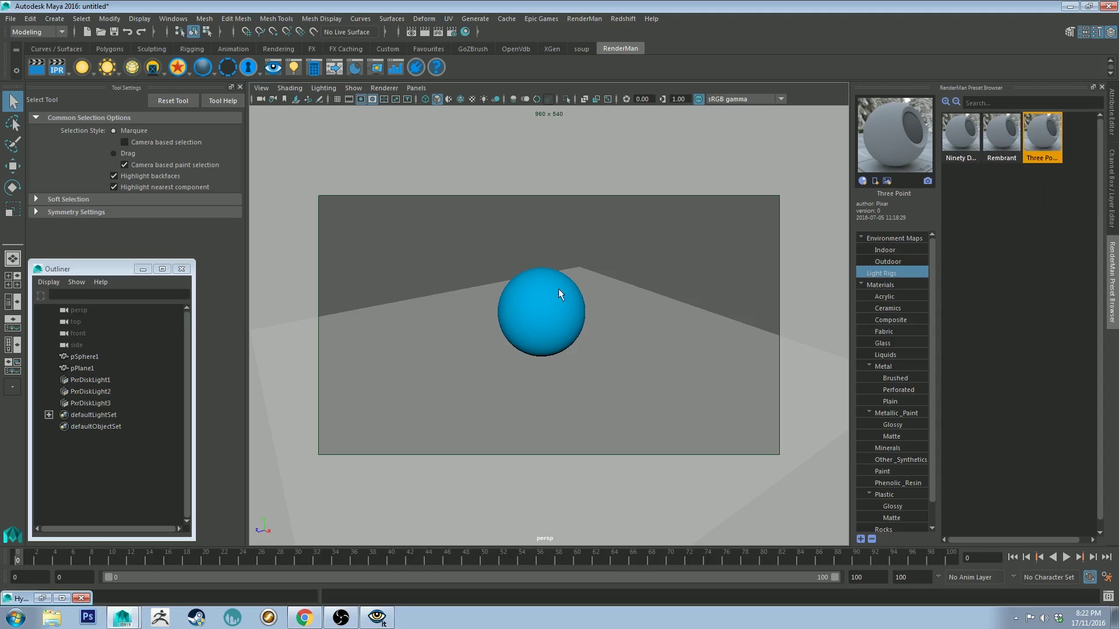
pyautogui.click(73, 380)
pyautogui.click(76, 392)
pyautogui.click(82, 403)
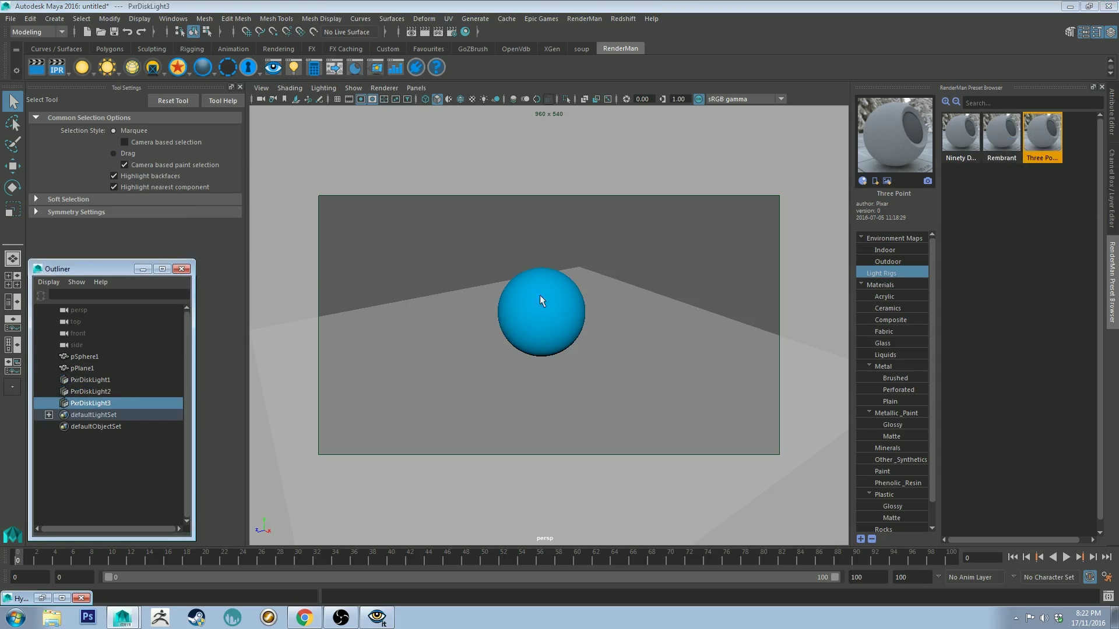
pyautogui.press('f')
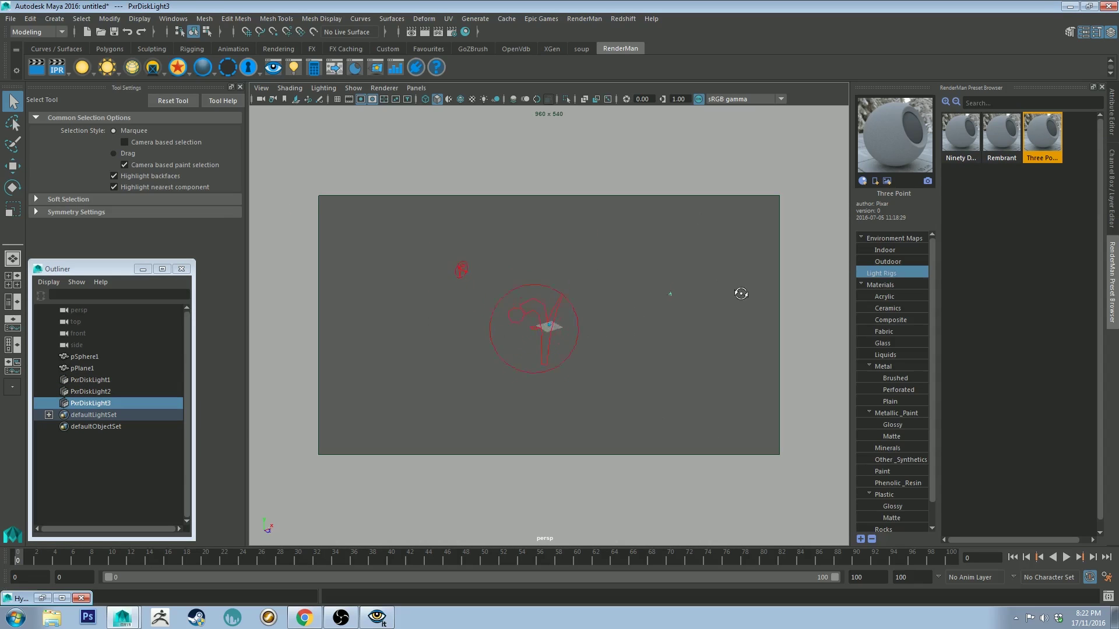
pyautogui.keyDown('alt'); pyautogui.moveTo(740, 294); pyautogui.dragTo(774, 499); pyautogui.keyUp('alt')
pyautogui.keyDown('alt'); pyautogui.moveTo(774, 500); pyautogui.dragTo(589, 297, button='right'); pyautogui.keyUp('alt')
# Move pSphere1 up along Y so it sits above the ground plane.
pyautogui.click(338, 99)
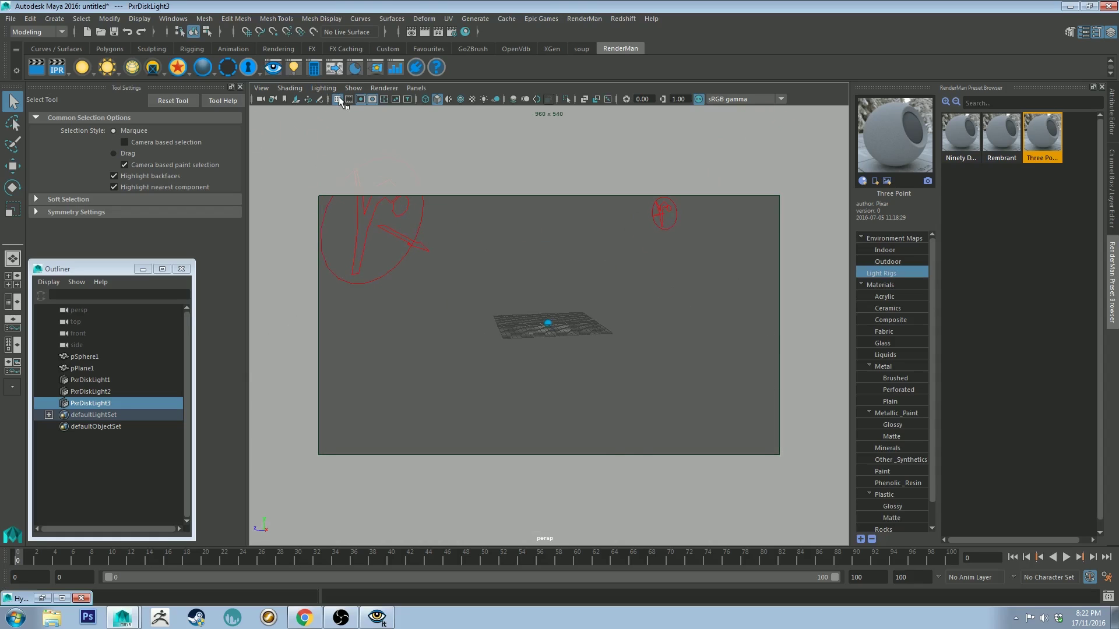
pyautogui.click(338, 99)
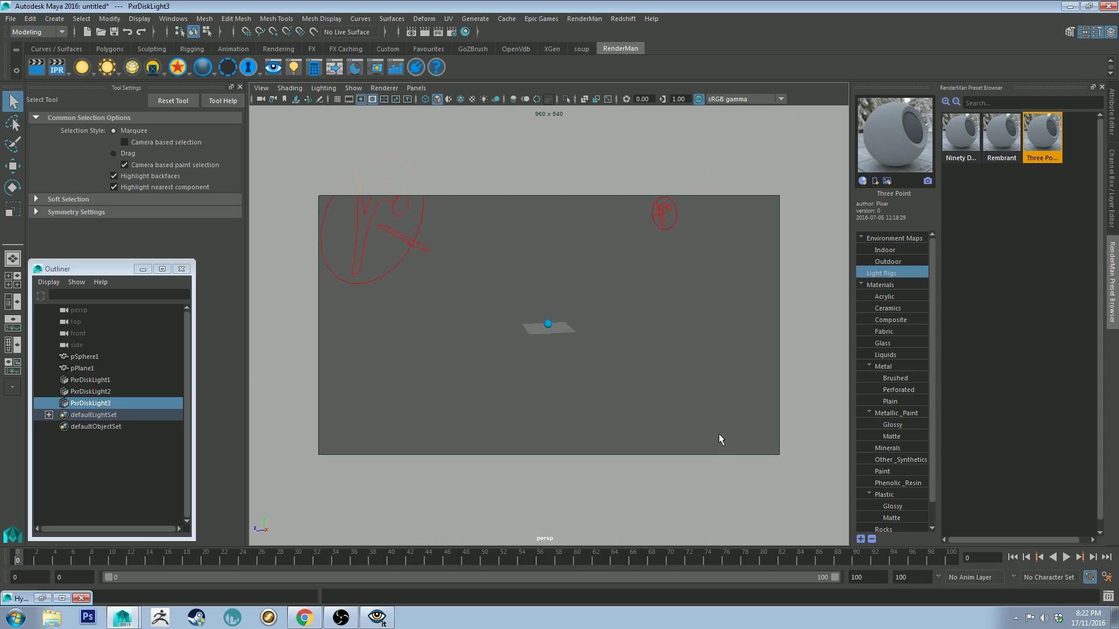
pyautogui.moveTo(640, 292); pyautogui.dragTo(432, 431)
pyautogui.press('e')
pyautogui.press('r')
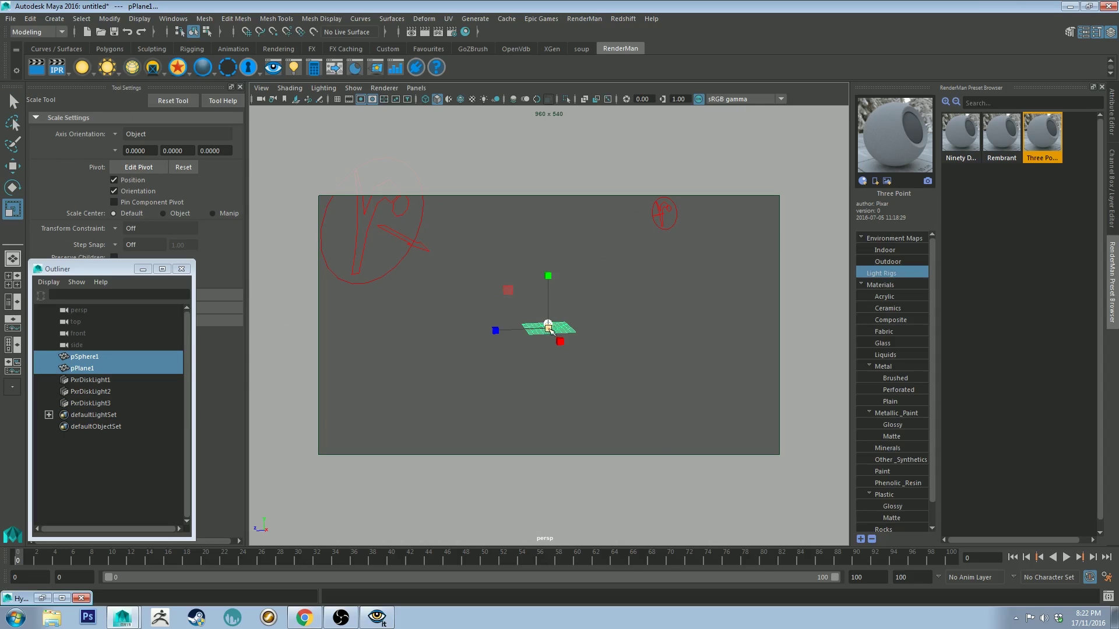
pyautogui.scroll(5, 543, 350)
pyautogui.scroll(-3, 551, 303)
pyautogui.click(552, 295)
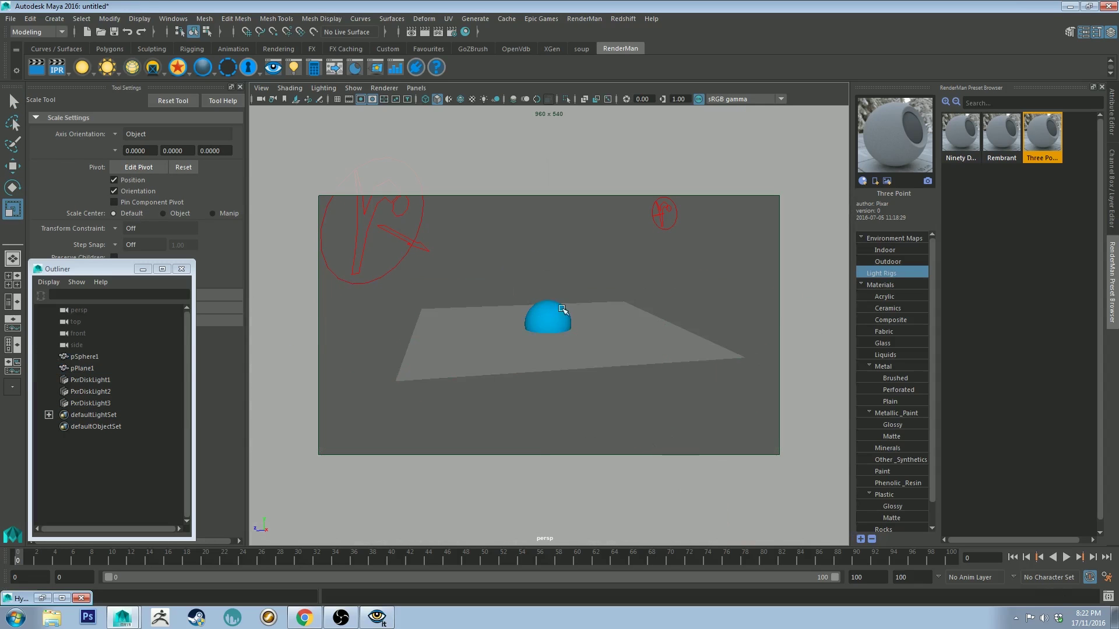
pyautogui.click(563, 310)
pyautogui.press('w')
pyautogui.moveTo(550, 273); pyautogui.dragTo(554, 250)
# Start an IPR render of the sphere lit by the three disk lights.
pyautogui.scroll(4, 586, 263)
pyautogui.keyDown('alt'); pyautogui.moveTo(645, 282); pyautogui.dragTo(619, 309, button='middle'); pyautogui.keyUp('alt')
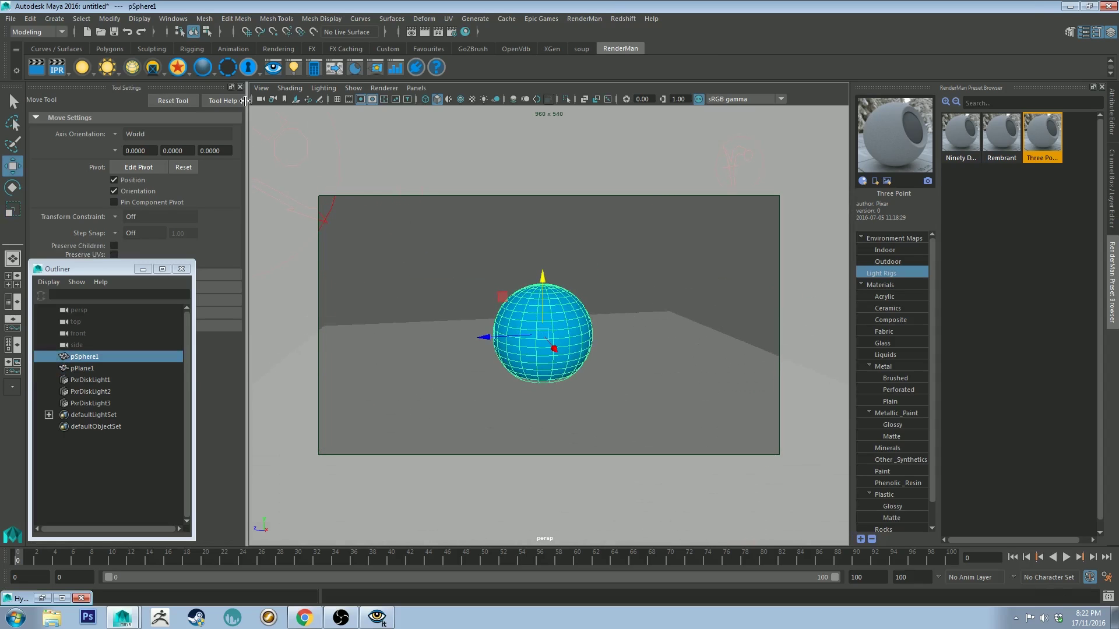
pyautogui.click(57, 67)
# View the finished IPR render, stop it, minimize the 'it' window and orbit around the sphere.
pyautogui.click(373, 616)
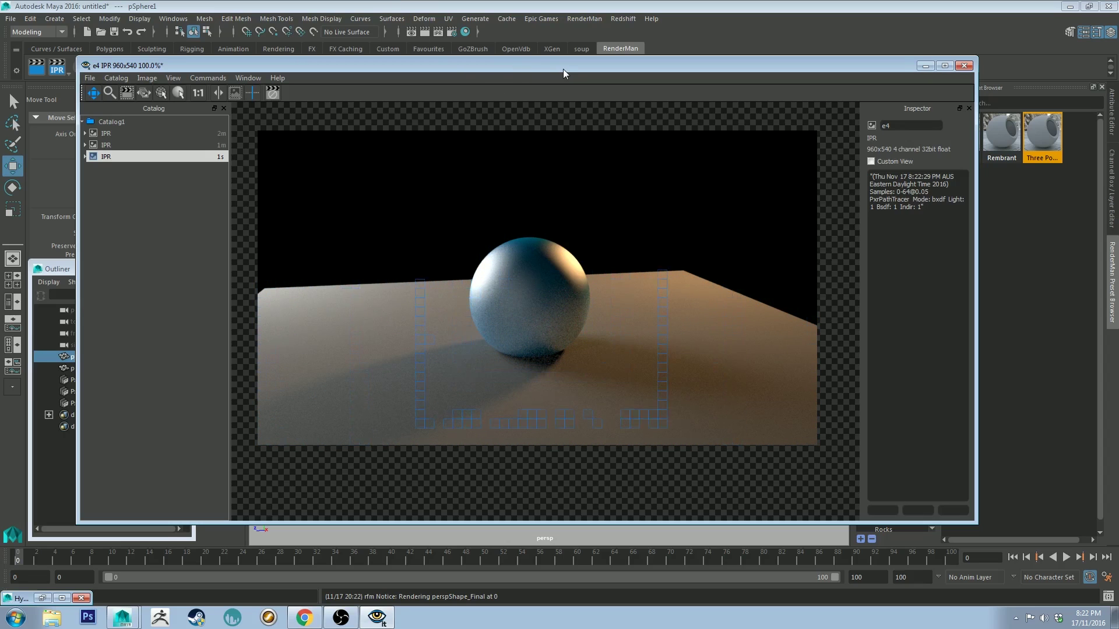
pyautogui.click(275, 92)
pyautogui.click(925, 65)
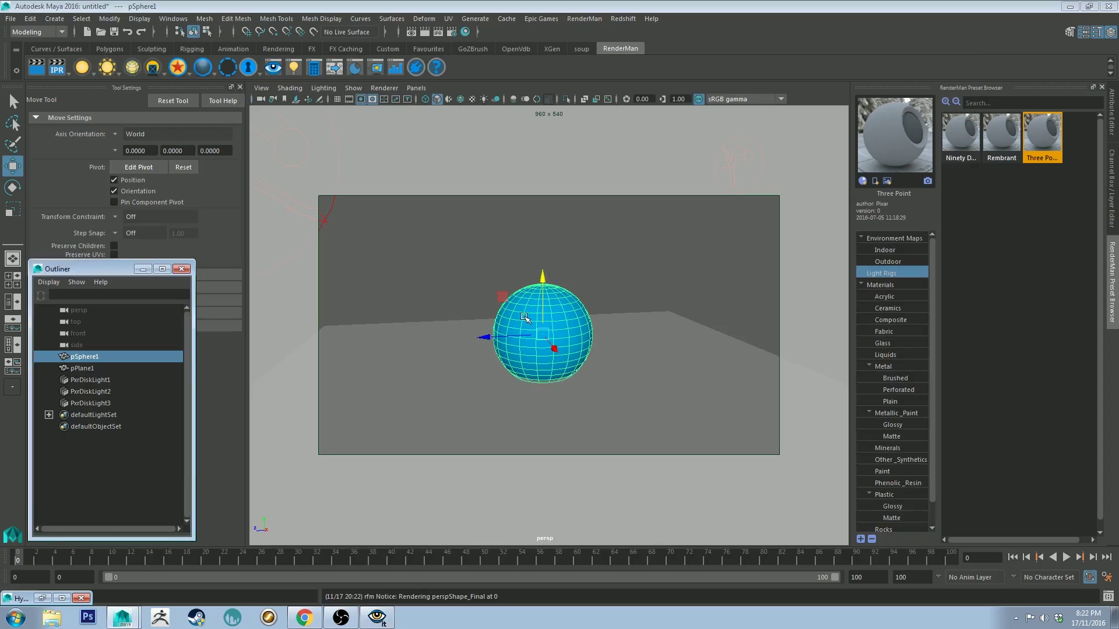
pyautogui.keyDown('alt'); pyautogui.moveTo(543, 300); pyautogui.dragTo(547, 258); pyautogui.keyUp('alt')
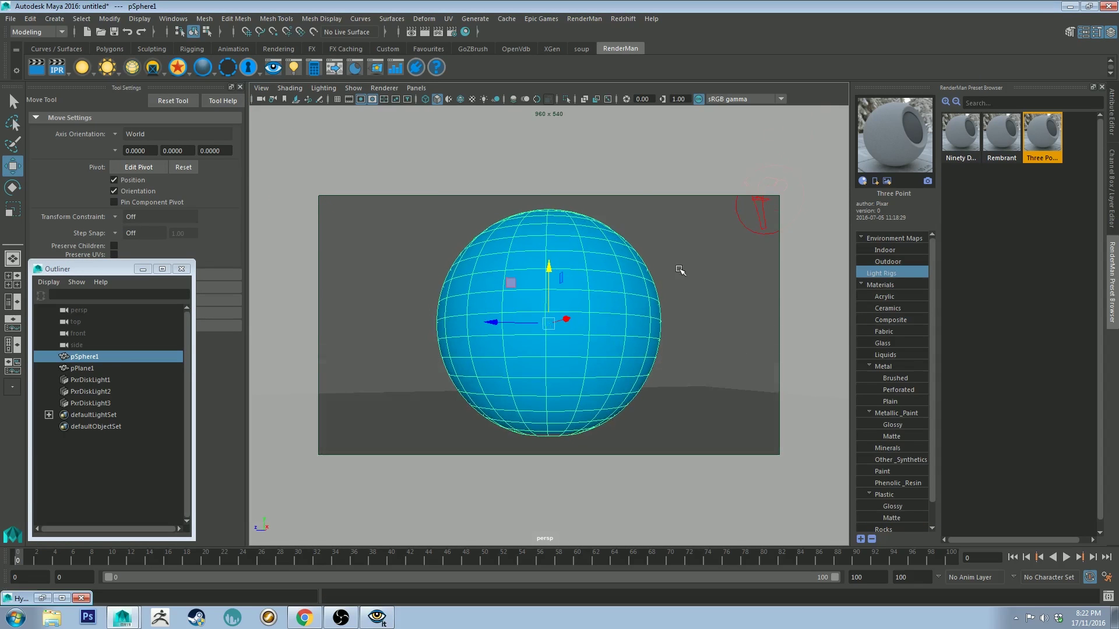
pyautogui.keyDown('alt'); pyautogui.moveTo(680, 270); pyautogui.dragTo(650, 294); pyautogui.keyUp('alt')
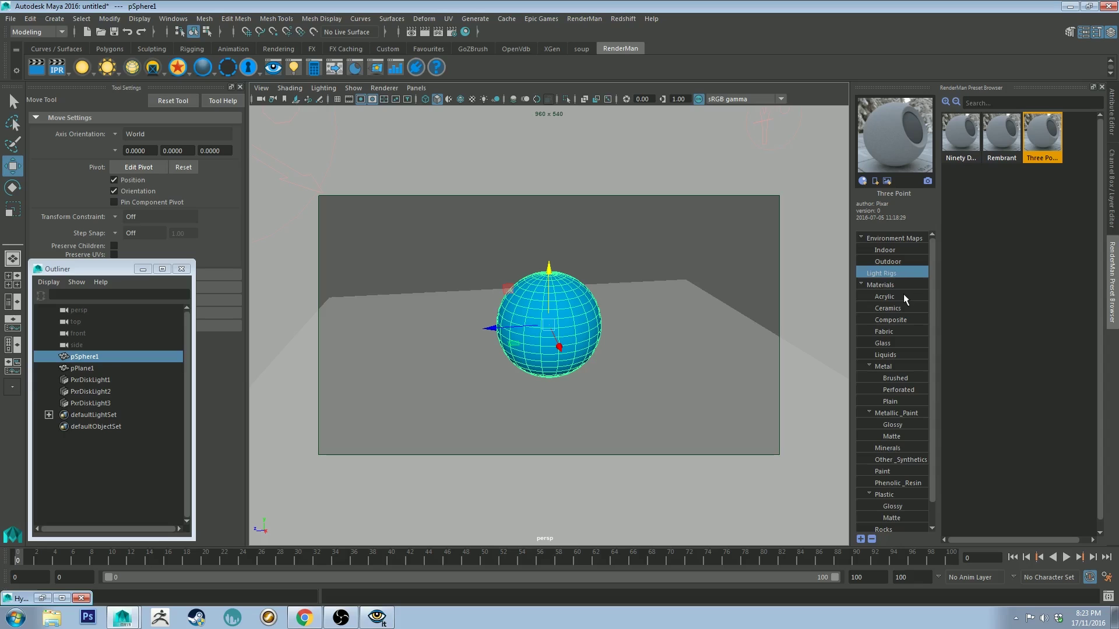
# Apply the Aluminum_brushed_circle brushed-metal preset material to the sphere.
pyautogui.click(908, 379)
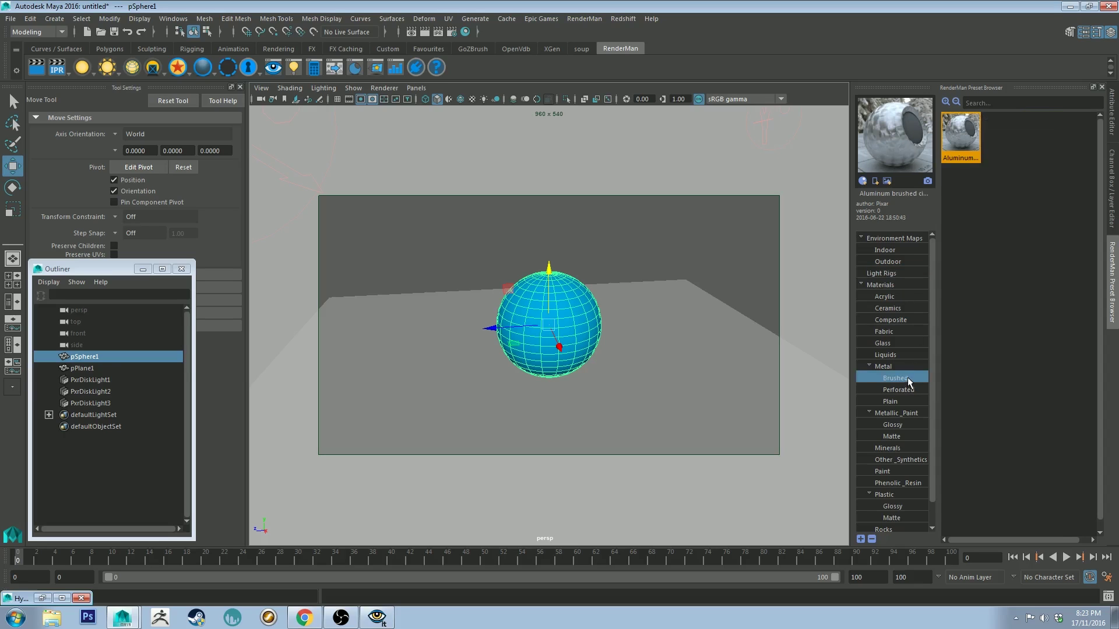
pyautogui.click(906, 390)
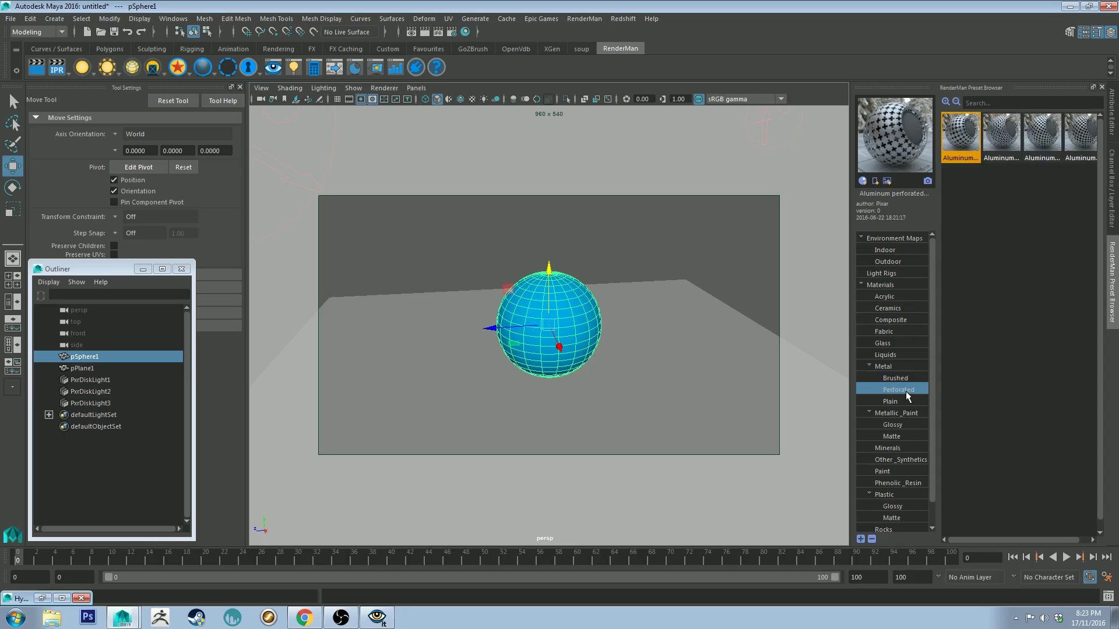
pyautogui.click(907, 379)
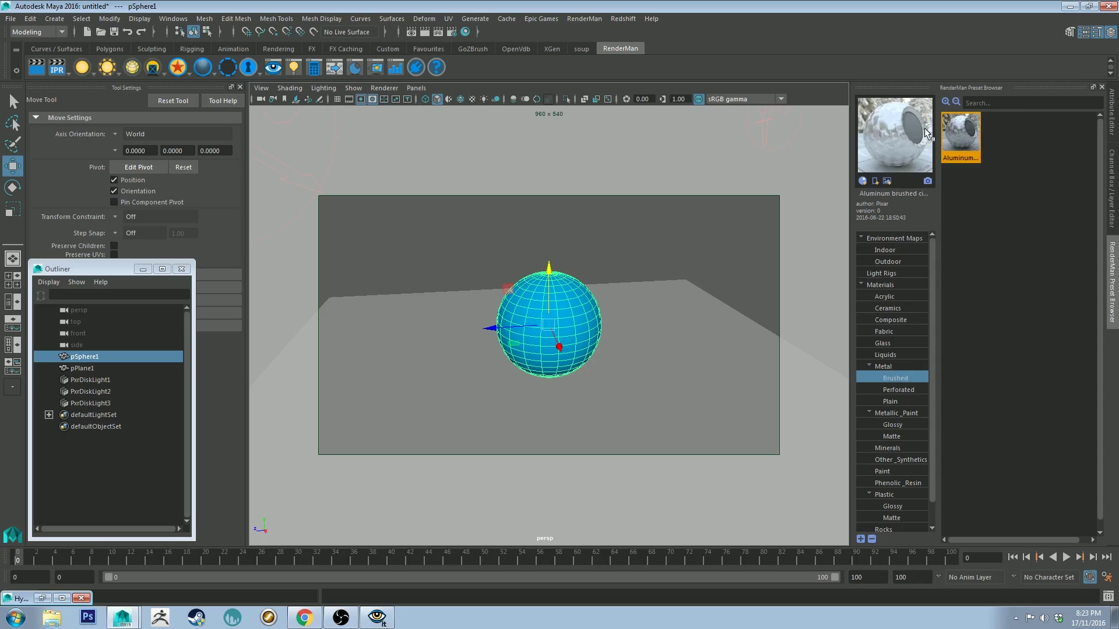
pyautogui.rightClick(957, 133)
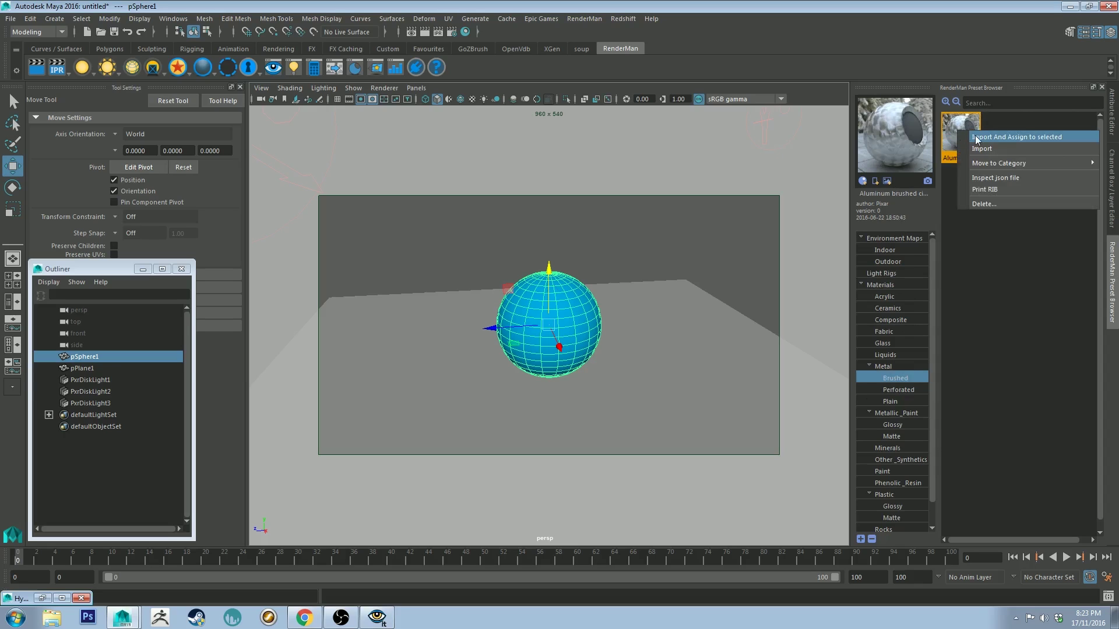
pyautogui.click(994, 136)
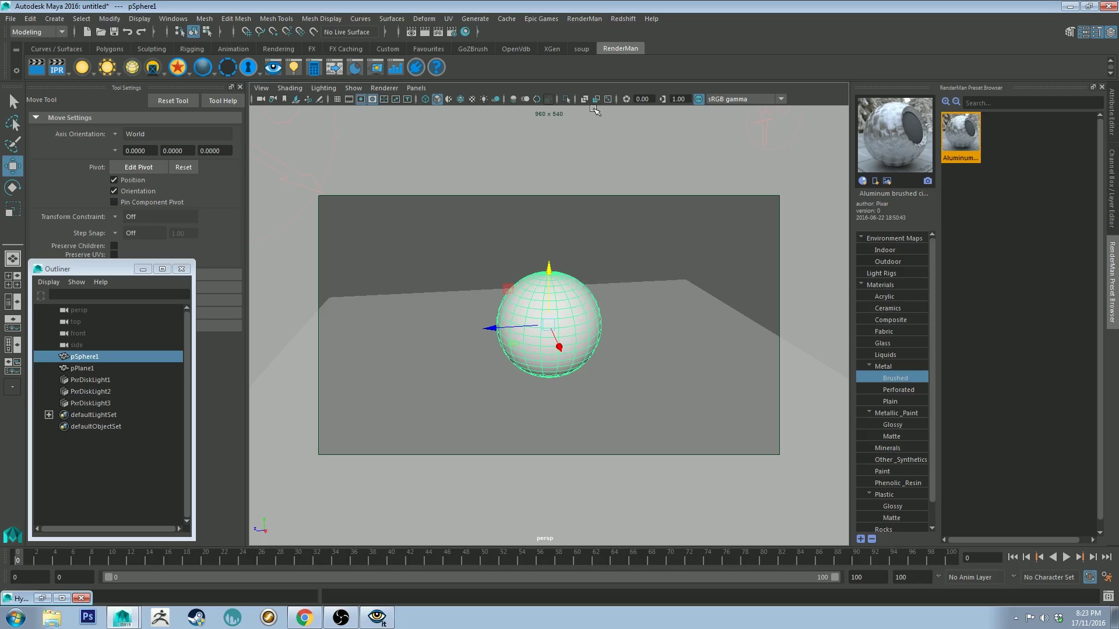
# Review Aluminum_brushed_circle's specular and glass attributes in Hypershade, then minimize it.
pyautogui.click(465, 31)
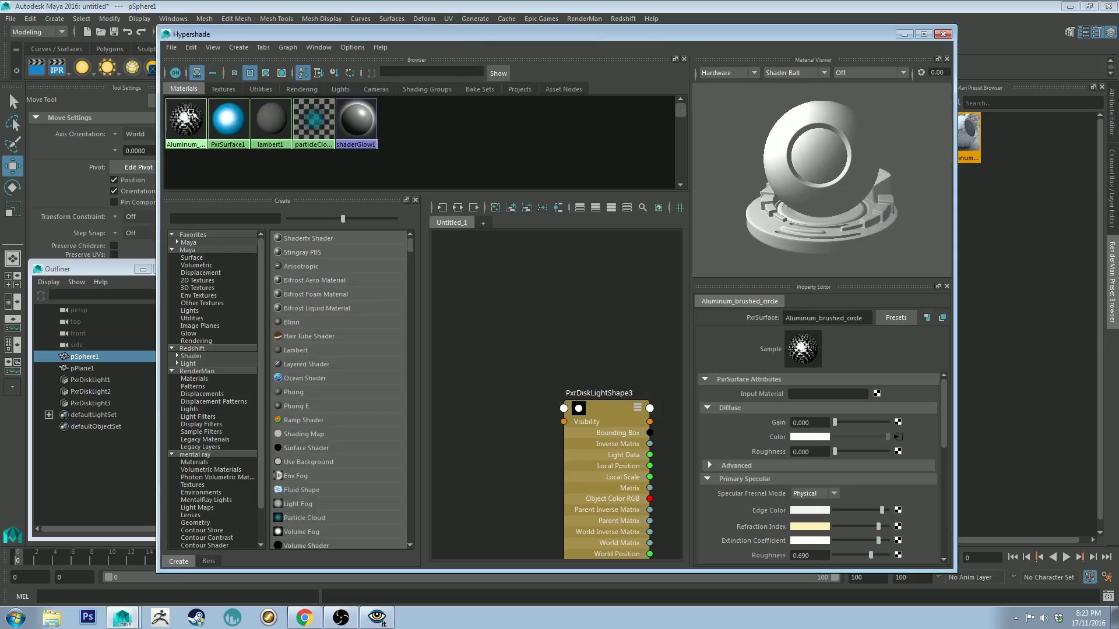
pyautogui.click(186, 128)
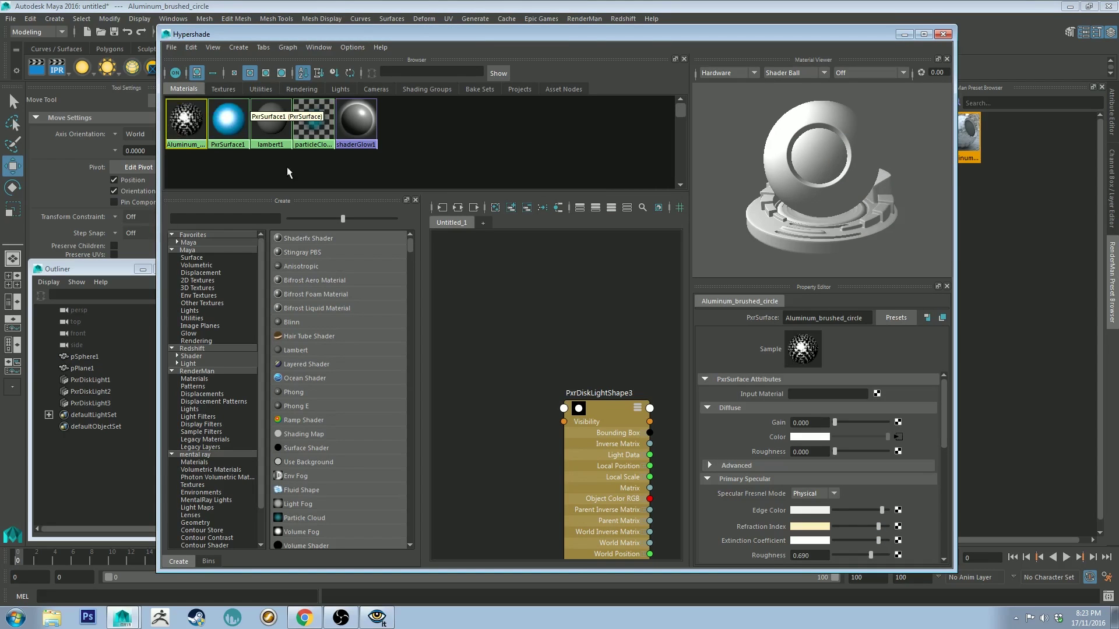
pyautogui.scroll(-2, 759, 382)
pyautogui.scroll(-6, 760, 382)
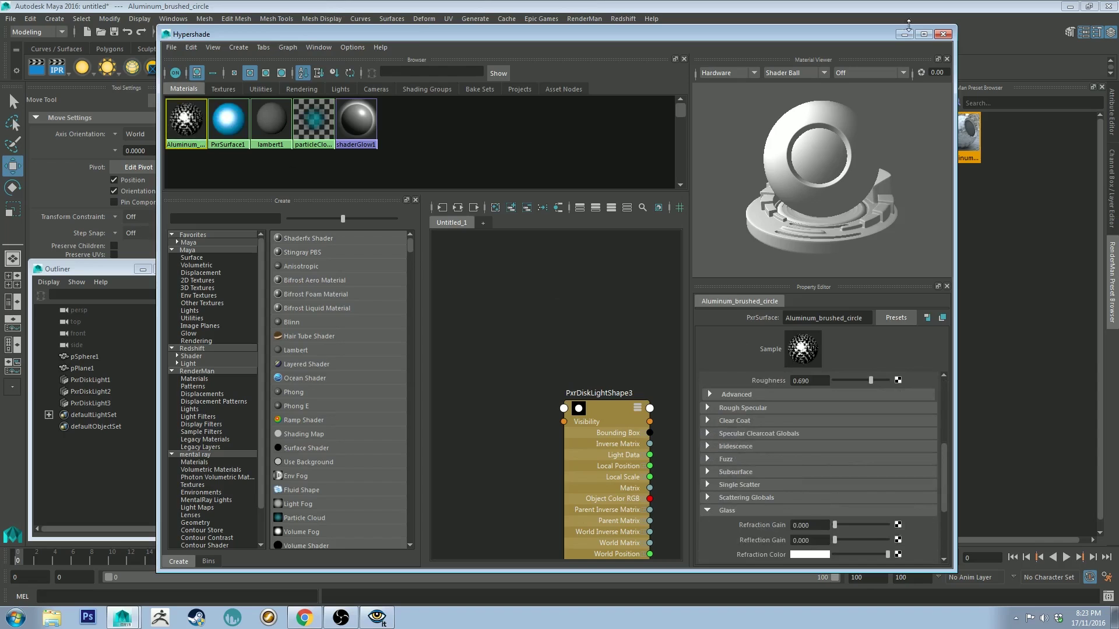
pyautogui.click(905, 34)
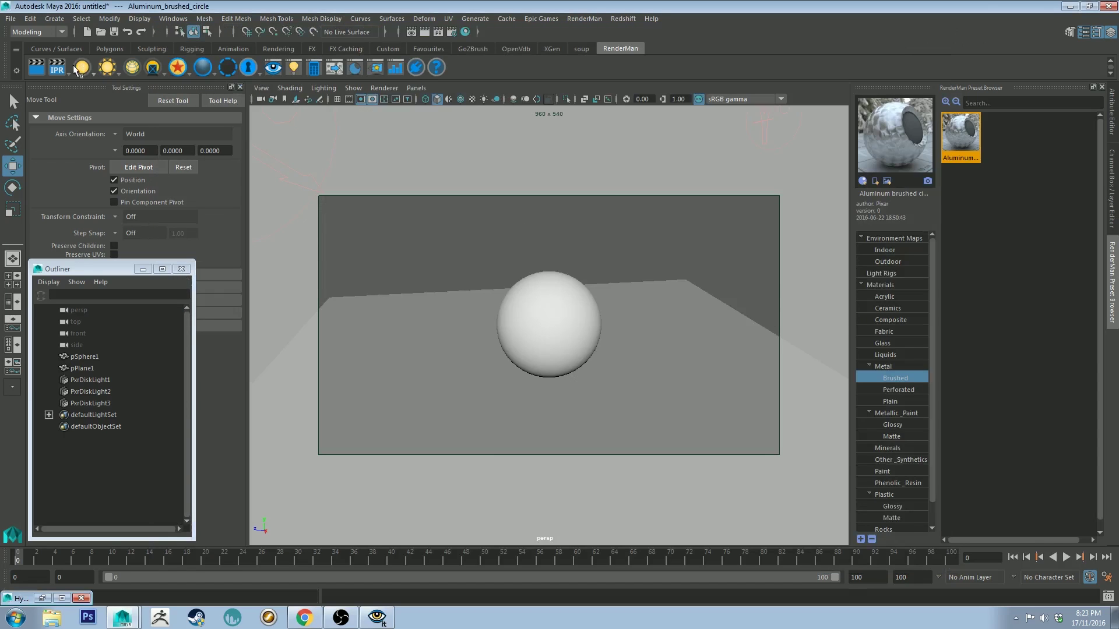
# Preview the brushed-aluminium sphere in an IPR render, move the 'it' window aside, then select pSphere1.
pyautogui.click(57, 68)
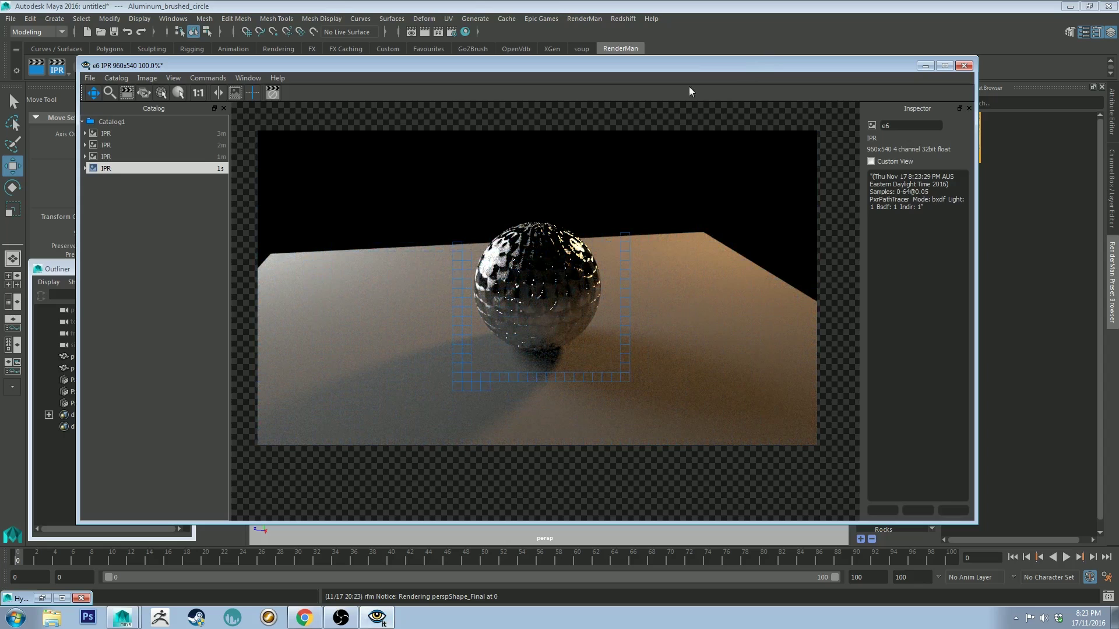
pyautogui.moveTo(695, 66); pyautogui.dragTo(0, 65)
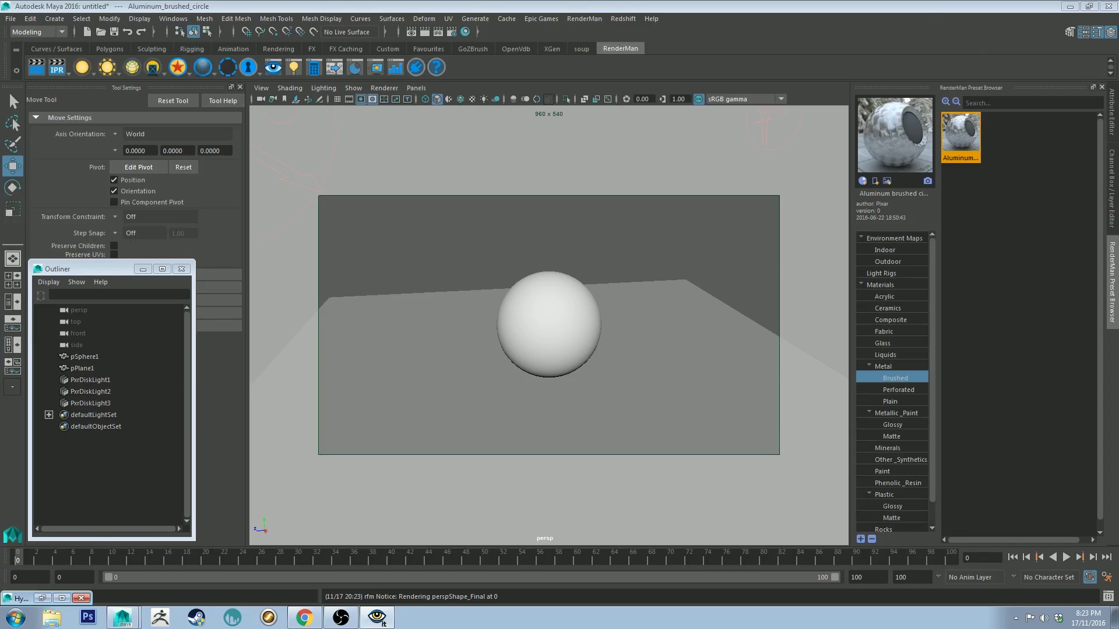
pyautogui.click(543, 338)
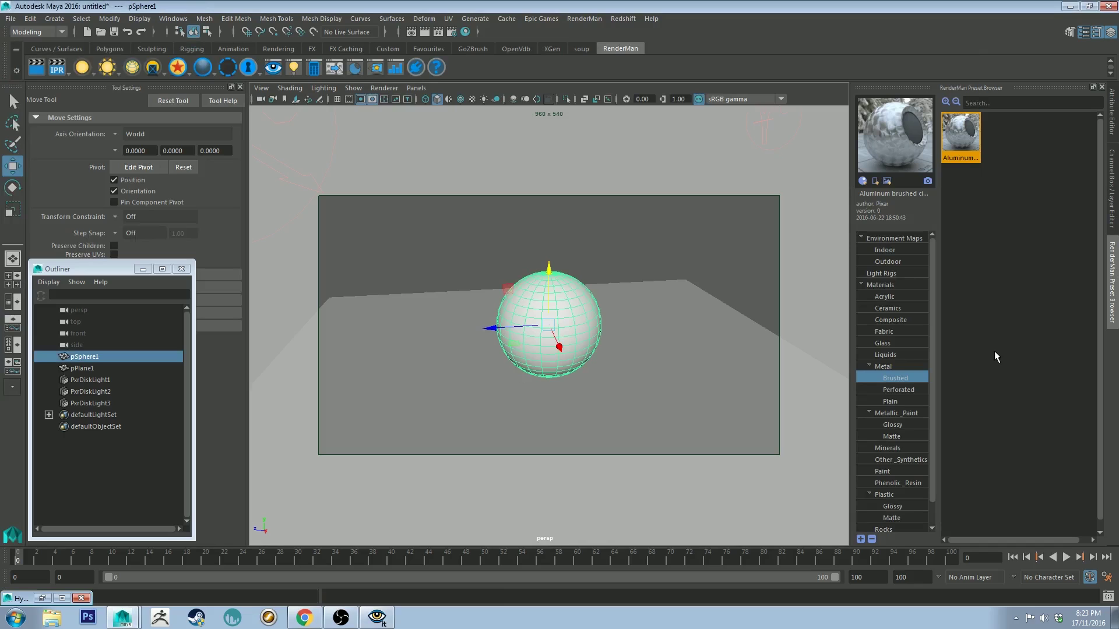
# Import the Oak Wooden Floor preset from the Wood materials and assign it to the sphere.
pyautogui.click(905, 425)
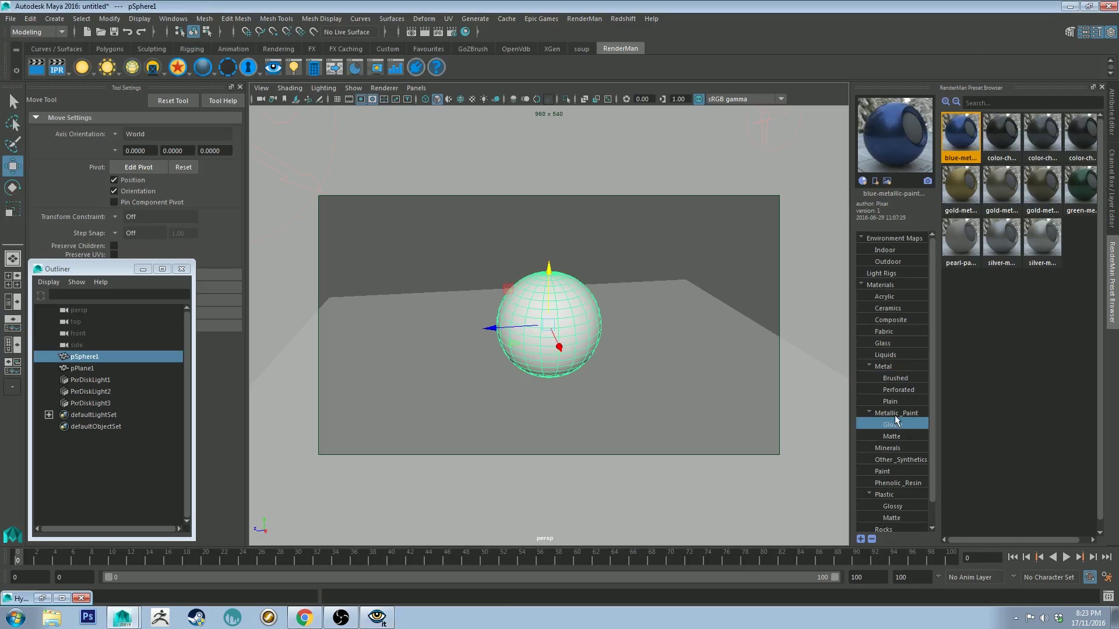
pyautogui.scroll(-1, 895, 418)
pyautogui.click(884, 527)
pyautogui.click(1042, 187)
pyautogui.moveTo(1042, 187); pyautogui.dragTo(546, 279)
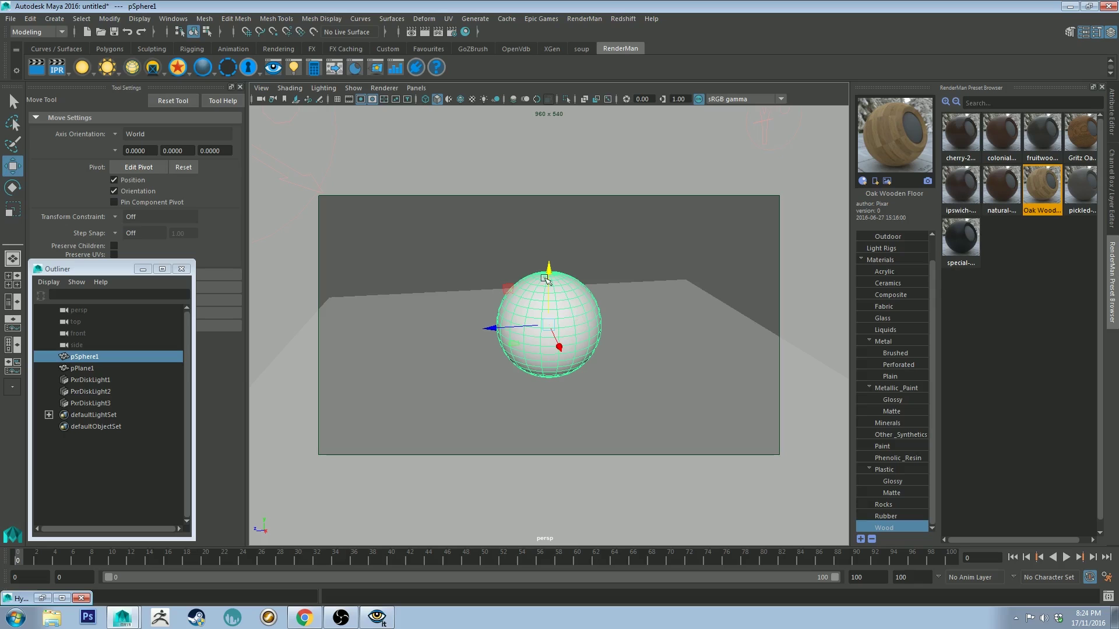
pyautogui.rightClick(1042, 194)
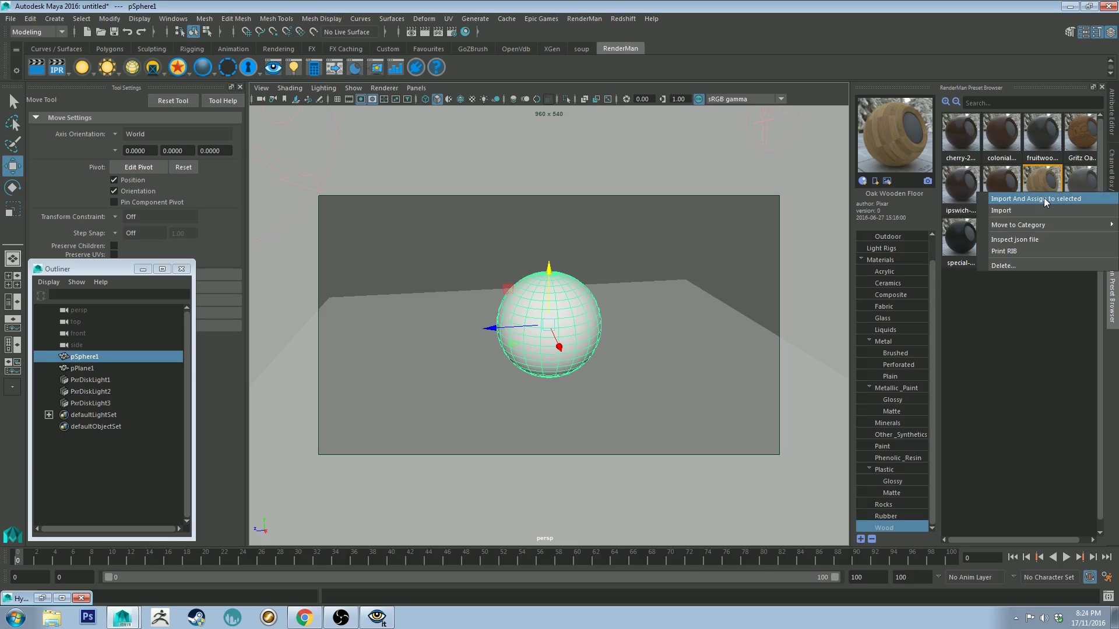
pyautogui.click(1036, 199)
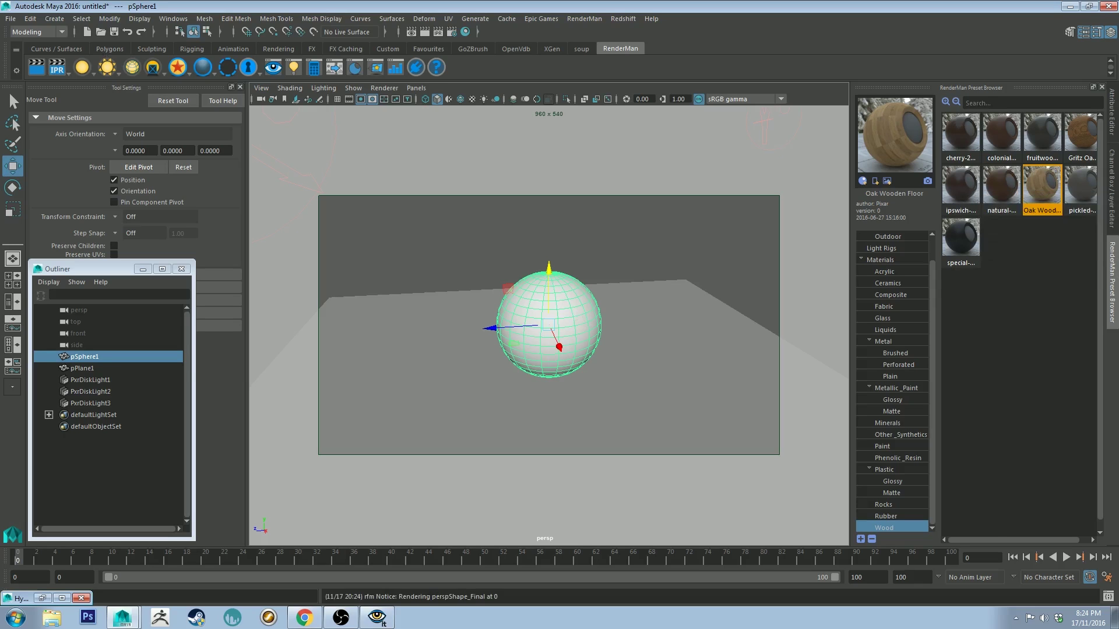
# Inspect the oak-wood sphere in the IPR preview, then move the render window aside.
pyautogui.scroll(6, 558, 250)
pyautogui.scroll(-3, 544, 252)
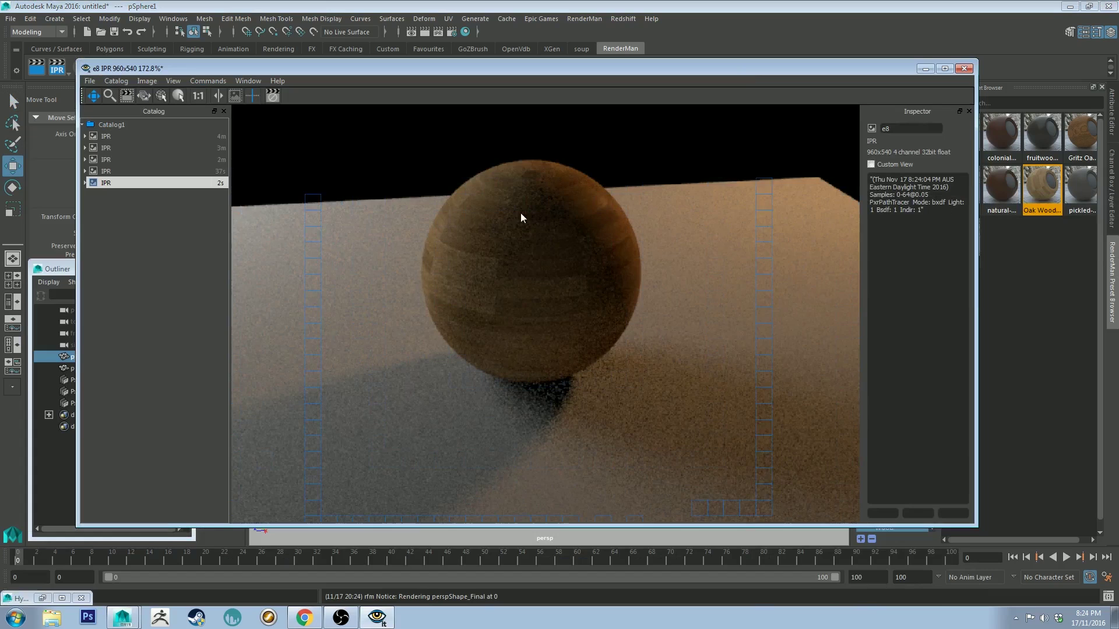
pyautogui.scroll(-7, 530, 207)
pyautogui.scroll(4, 530, 207)
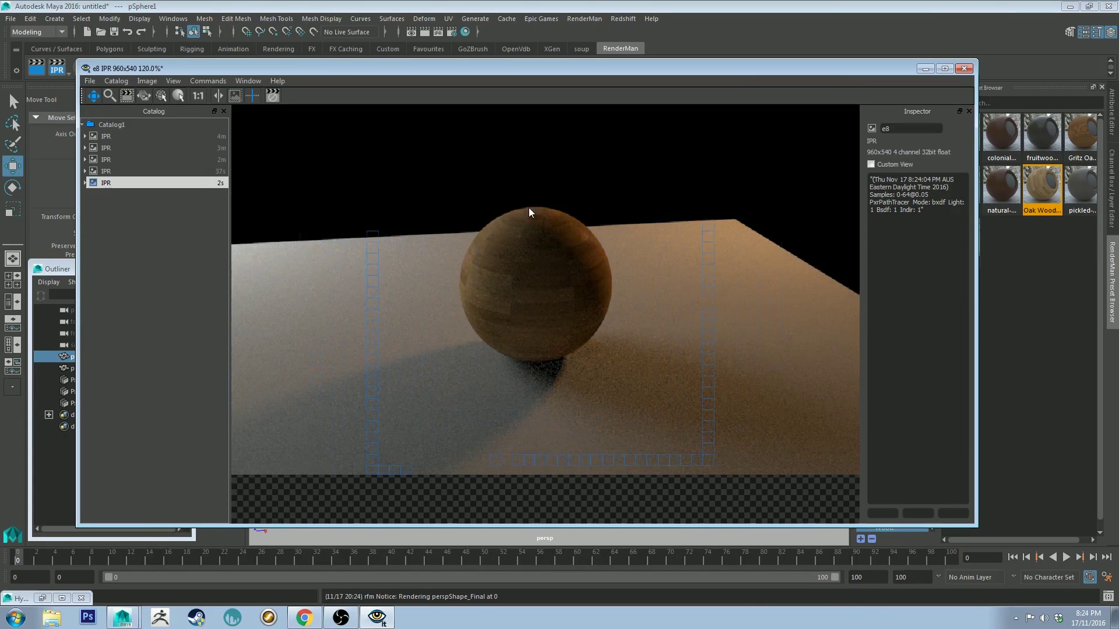
pyautogui.scroll(-5, 529, 209)
pyautogui.scroll(4, 529, 216)
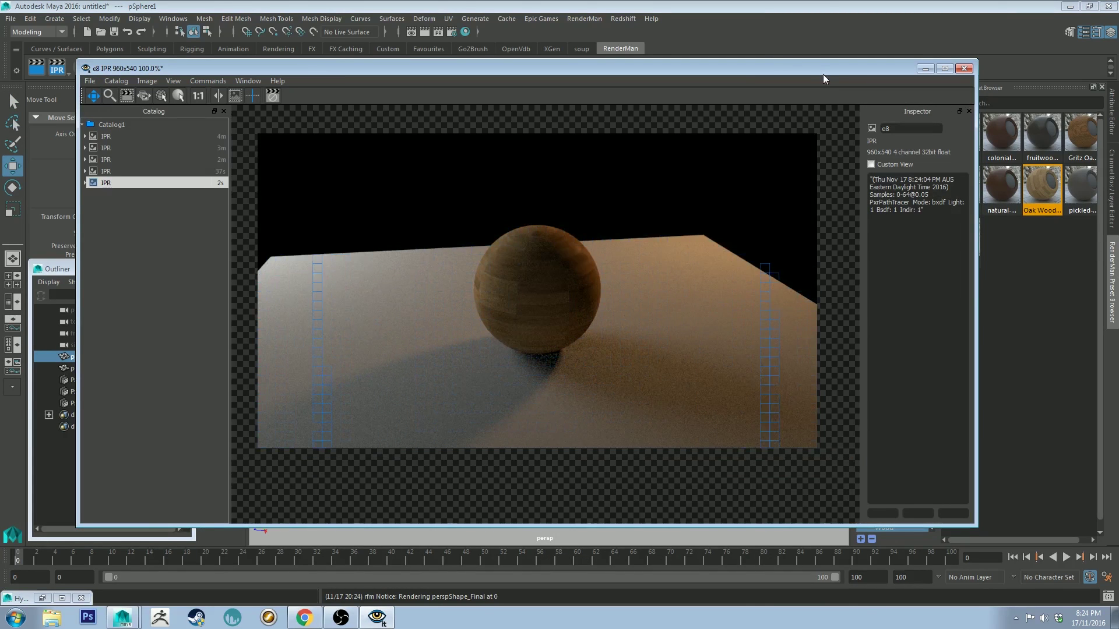
pyautogui.moveTo(825, 83); pyautogui.dragTo(525, 70)
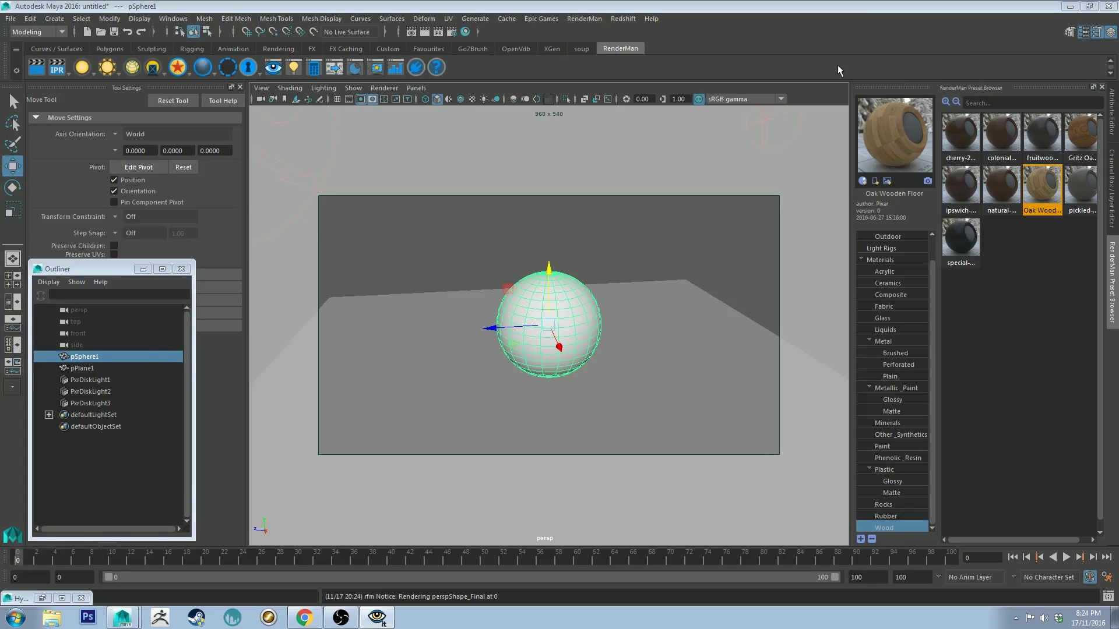
# Import the Carbon Fiber B composite preset and assign it to the sphere.
pyautogui.click(891, 295)
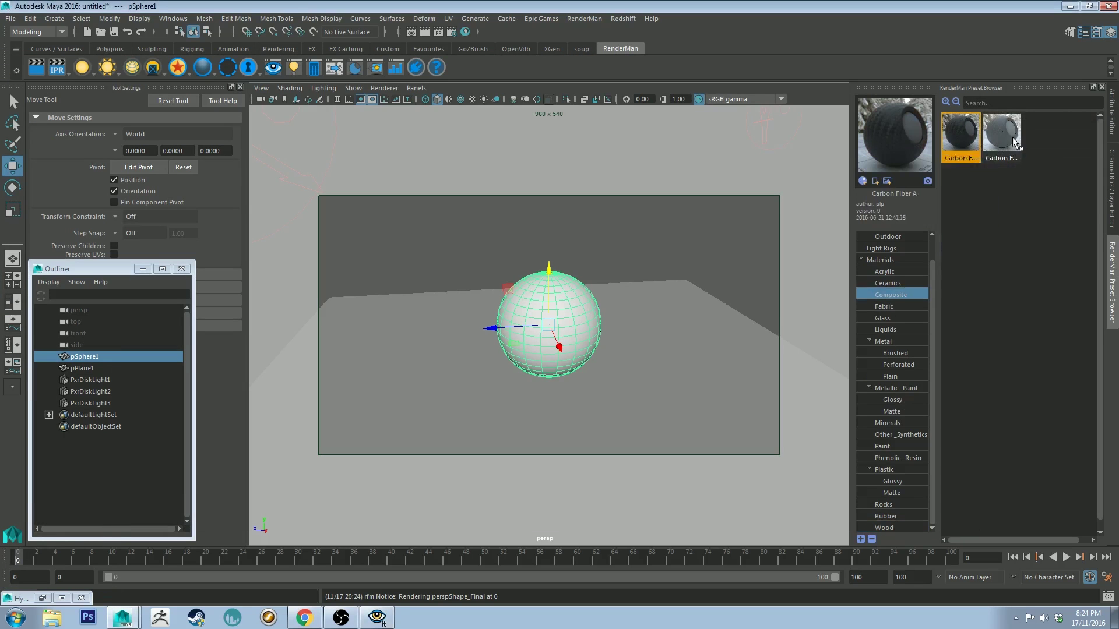
pyautogui.rightClick(1002, 133)
pyautogui.click(1026, 146)
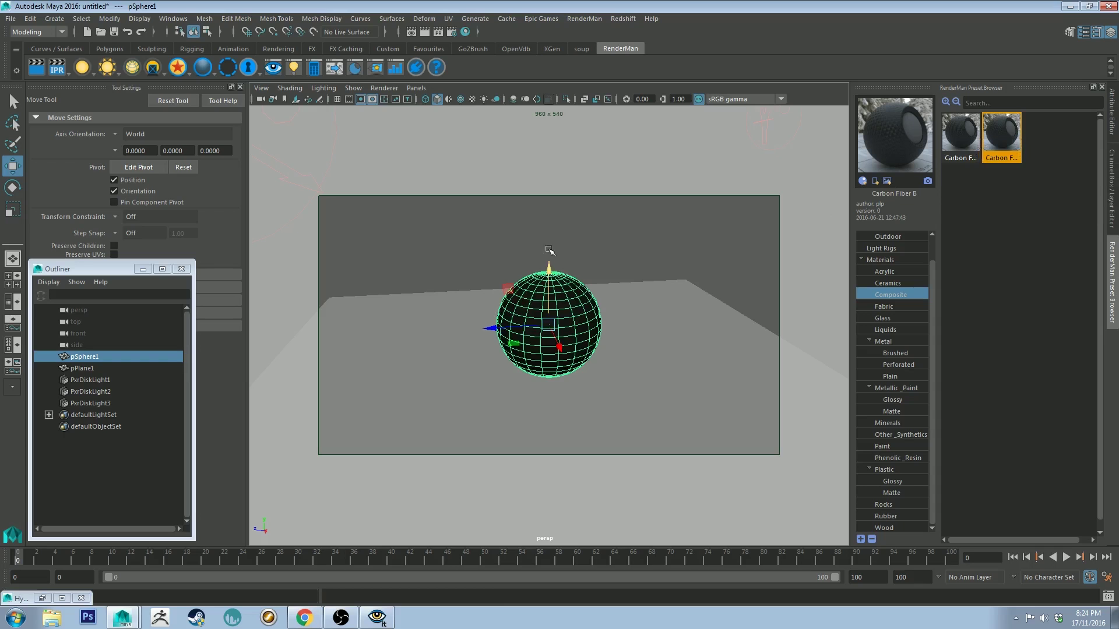
# Render an IPR preview of the dark carbon fiber sphere, then minimize the 'it' window.
pyautogui.click(41, 70)
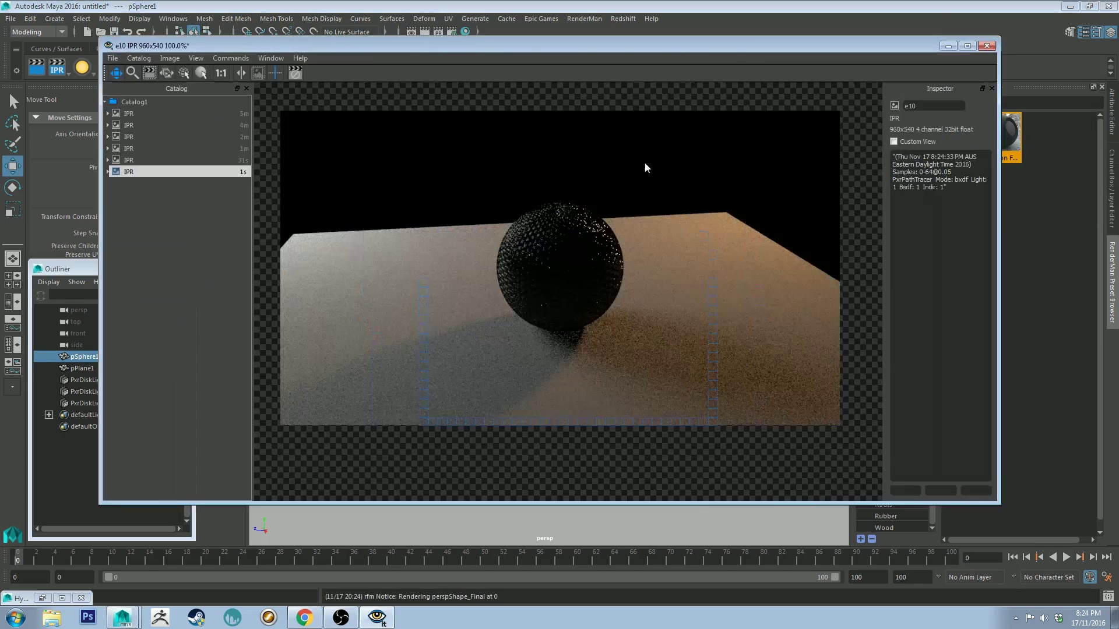
pyautogui.click(667, 509)
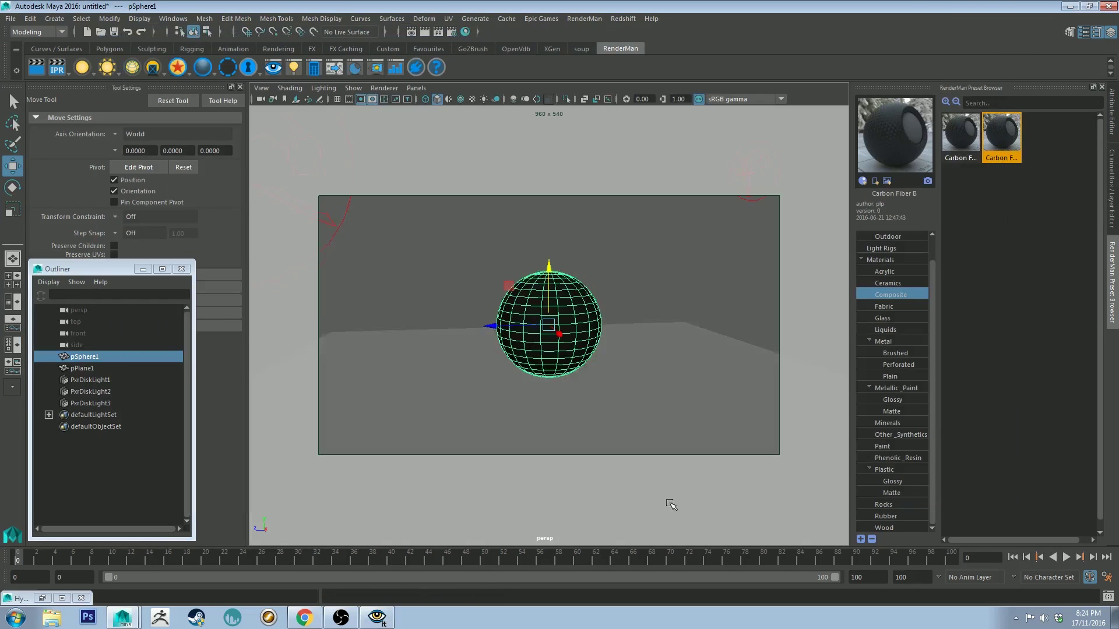
pyautogui.click(385, 622)
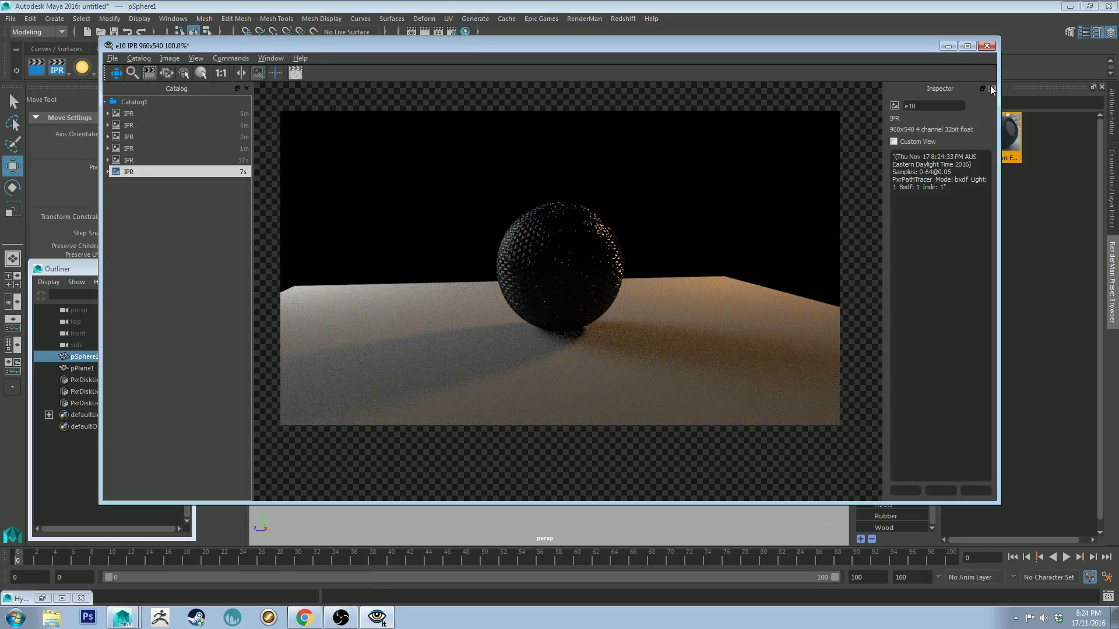
pyautogui.click(948, 45)
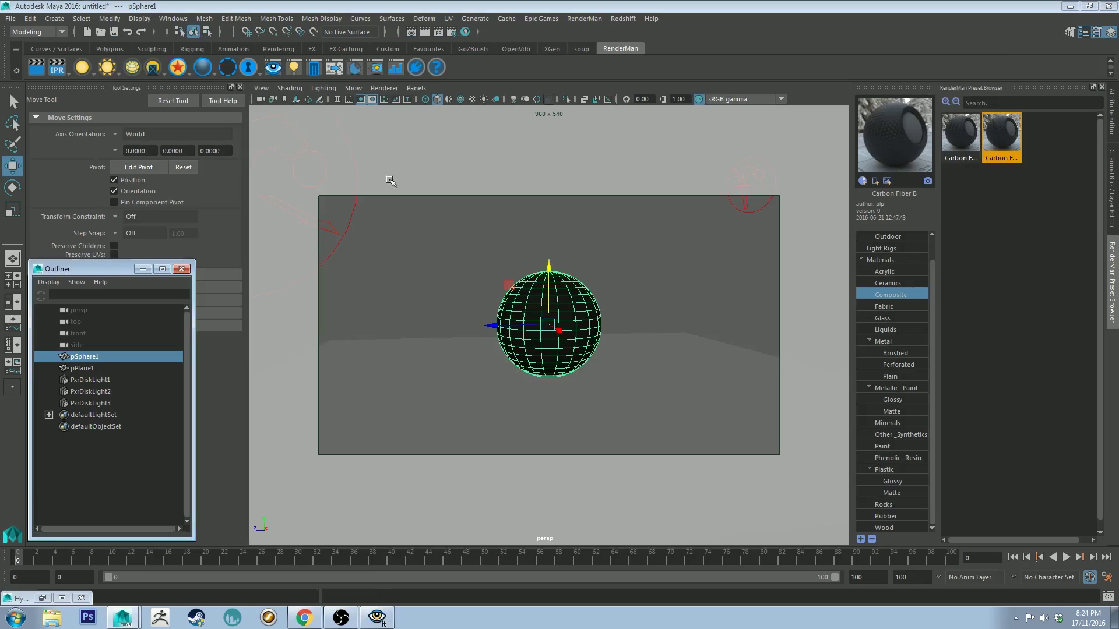
# Delete the three PxrDiskLights from the scene.
pyautogui.scroll(-5, 569, 267)
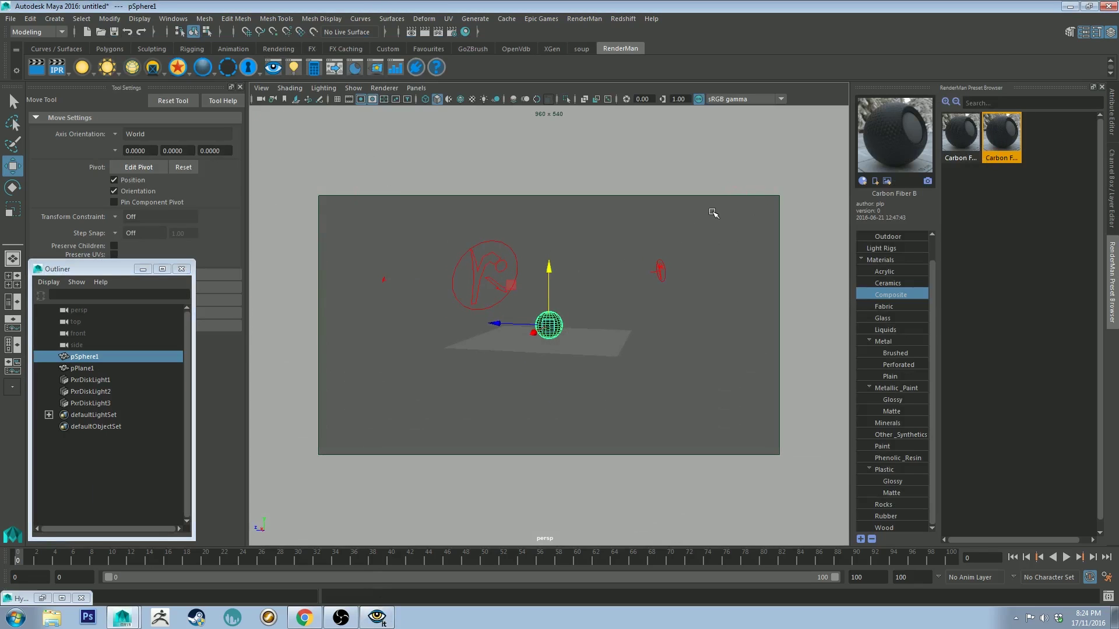
pyautogui.moveTo(713, 213); pyautogui.dragTo(318, 283)
pyautogui.press('Delete')
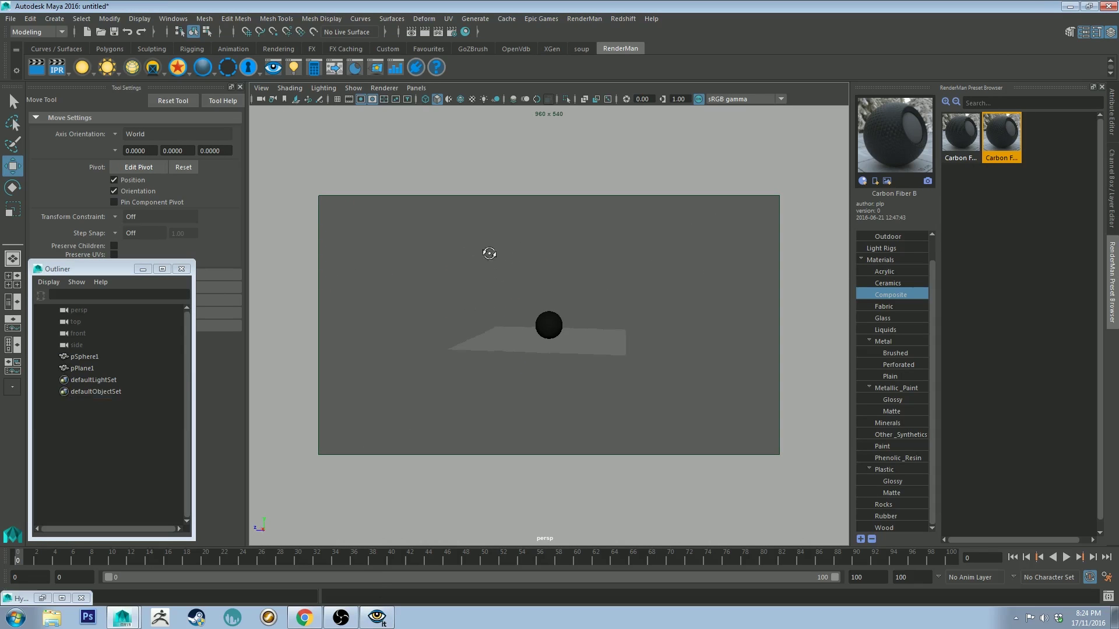
# Add a PxrDomeLight from the shelf light flyout and tumble the view around the sphere.
pyautogui.rightClick(106, 68)
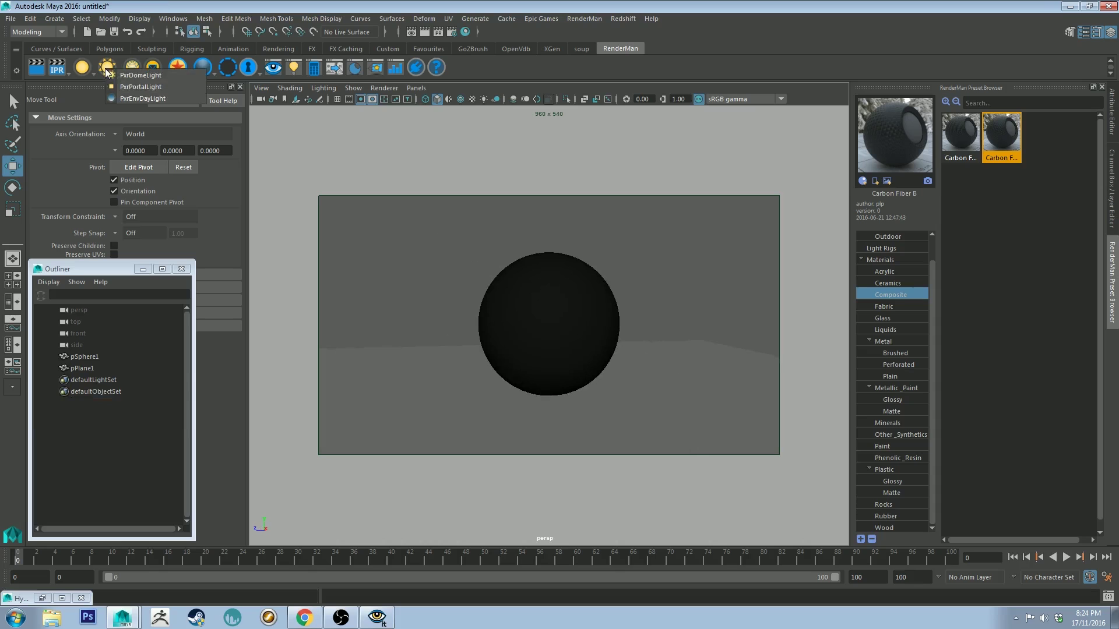
pyautogui.click(123, 80)
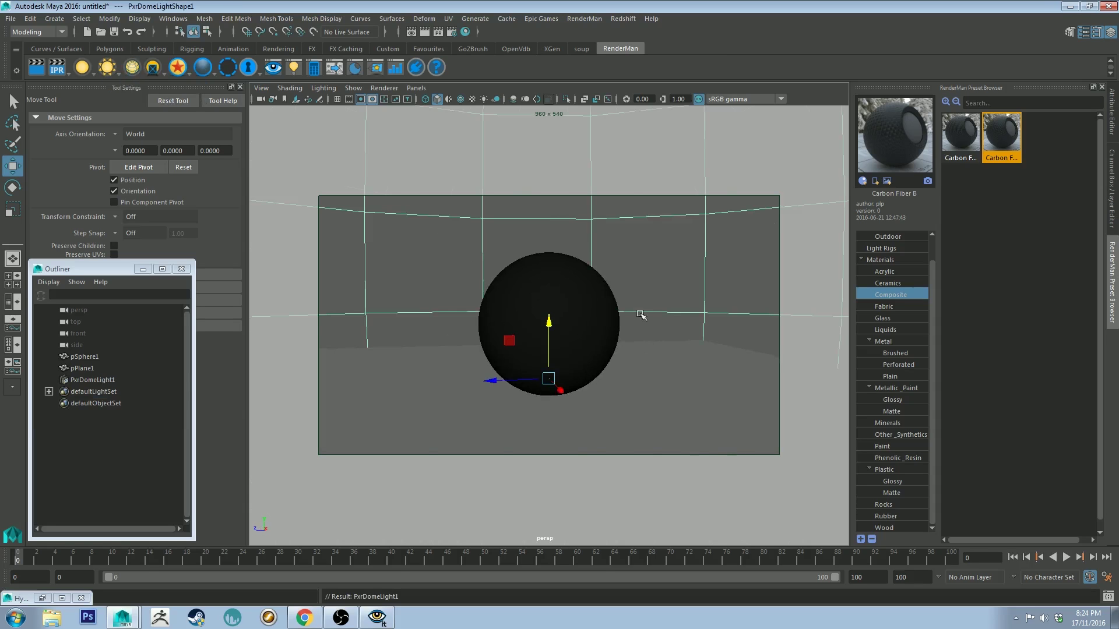
pyautogui.keyDown('alt'); pyautogui.moveTo(642, 314); pyautogui.dragTo(549, 242); pyautogui.keyUp('alt')
pyautogui.keyDown('alt'); pyautogui.moveTo(549, 242); pyautogui.dragTo(571, 335, button='right'); pyautogui.keyUp('alt')
# Tint PxrDomeLight1 pale pink (RGB 1.000, 0.686, 0.724) and start an IPR render.
pyautogui.click(665, 242)
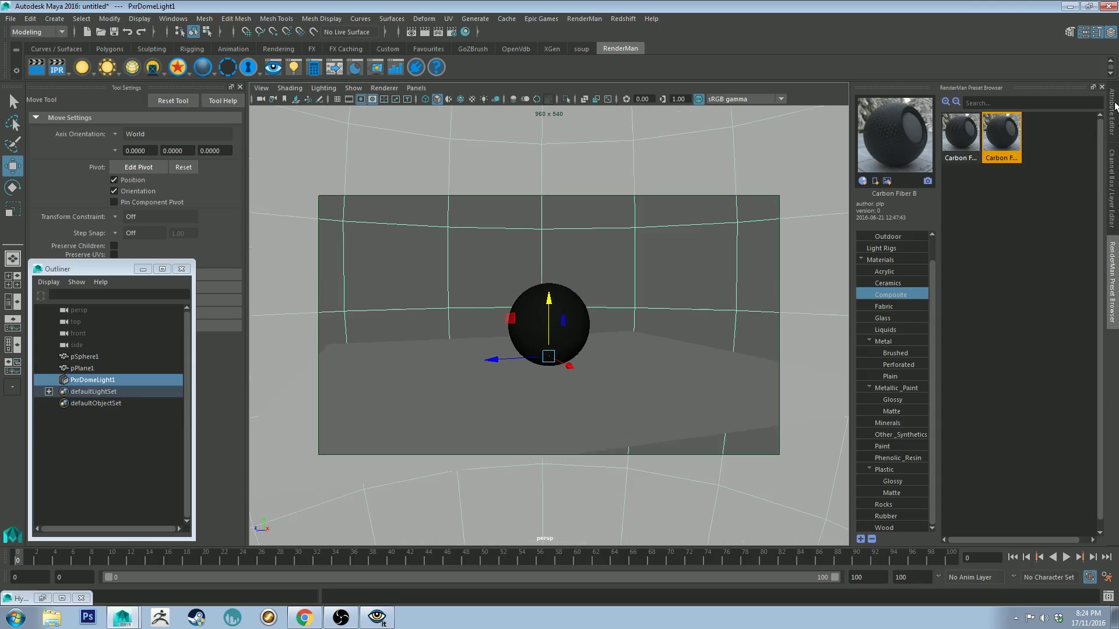
pyautogui.click(1114, 108)
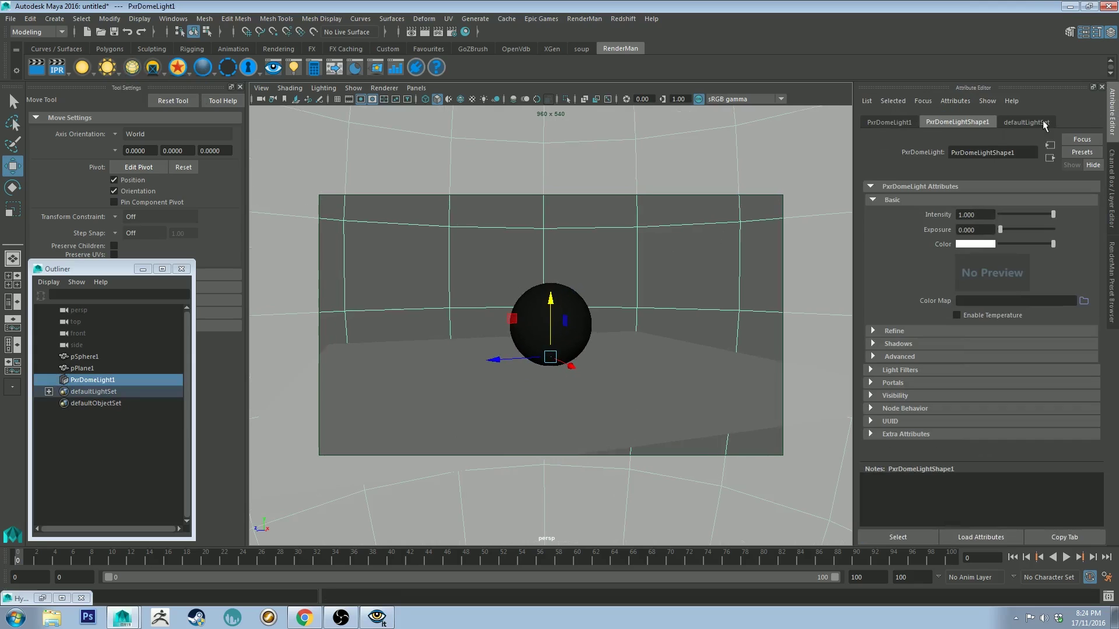
pyautogui.click(976, 245)
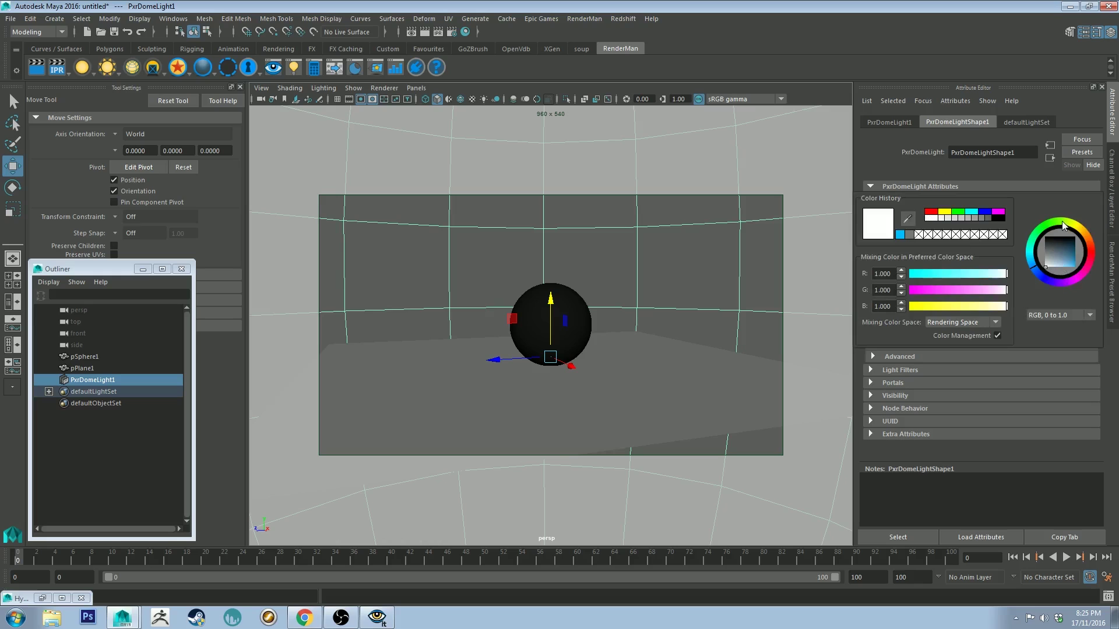
pyautogui.click(1092, 256)
pyautogui.click(1050, 263)
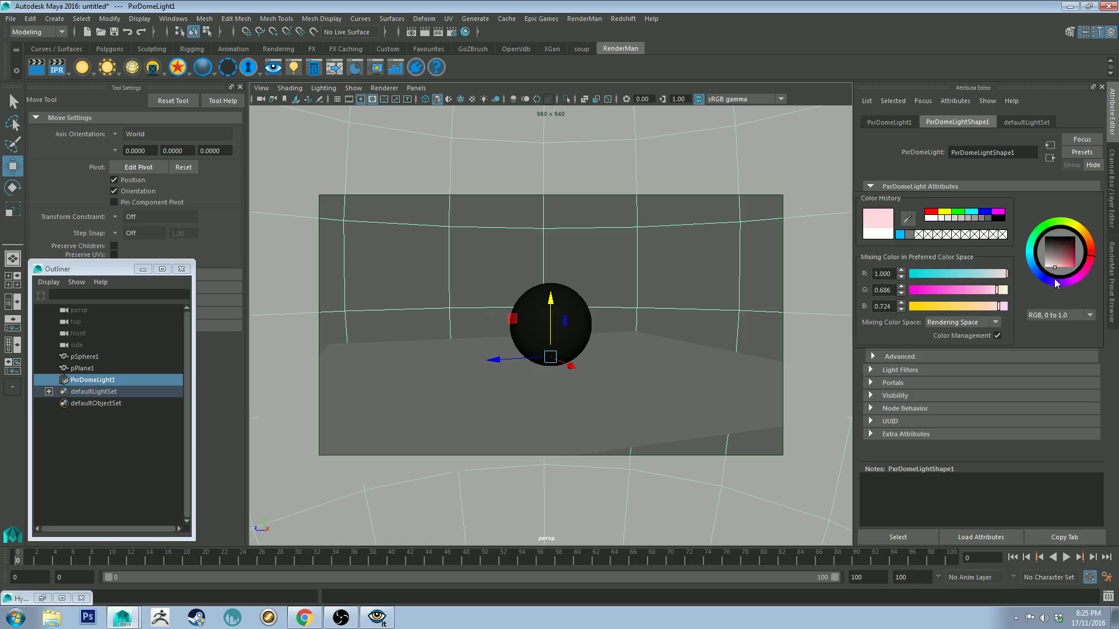
pyautogui.click(56, 67)
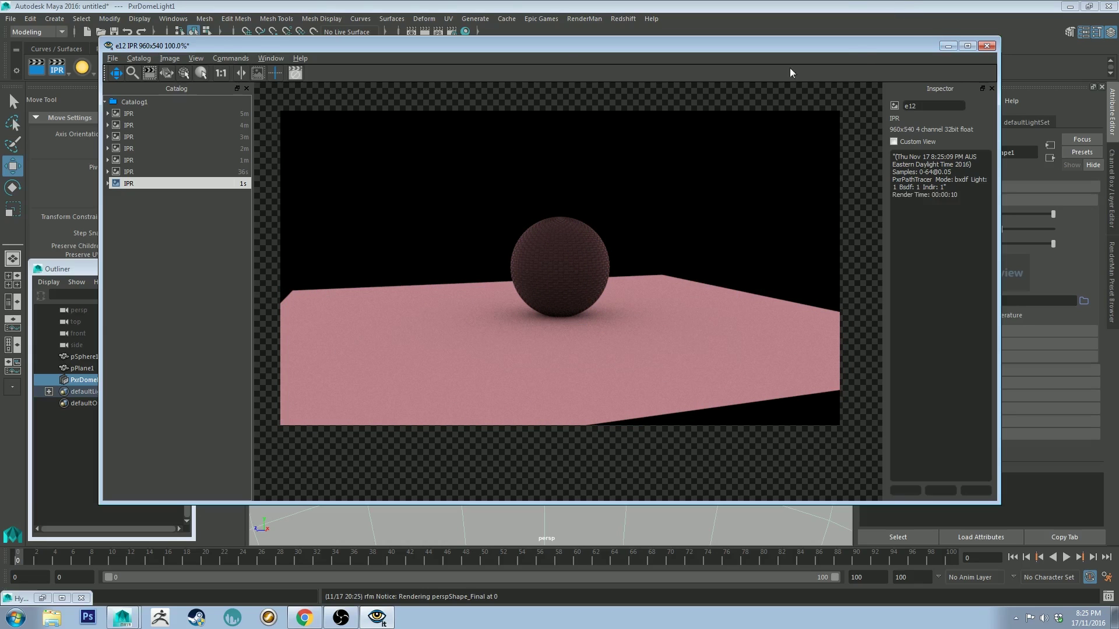
# Enable the dome light's Camera Visibility and check the pink backdrop in the IPR window.
pyautogui.click(947, 46)
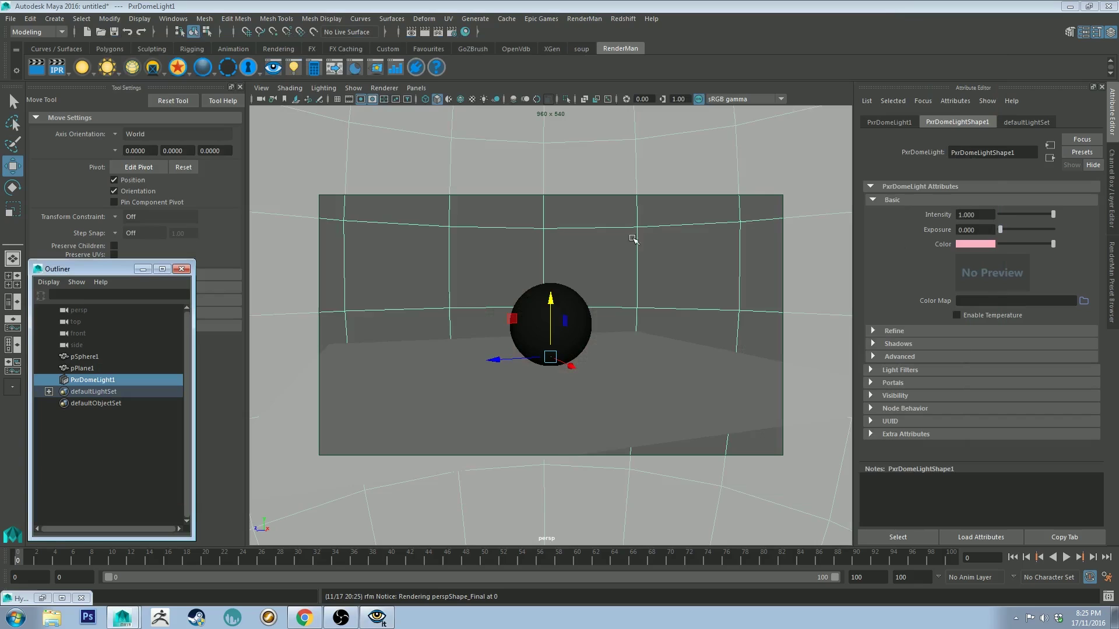
pyautogui.click(897, 395)
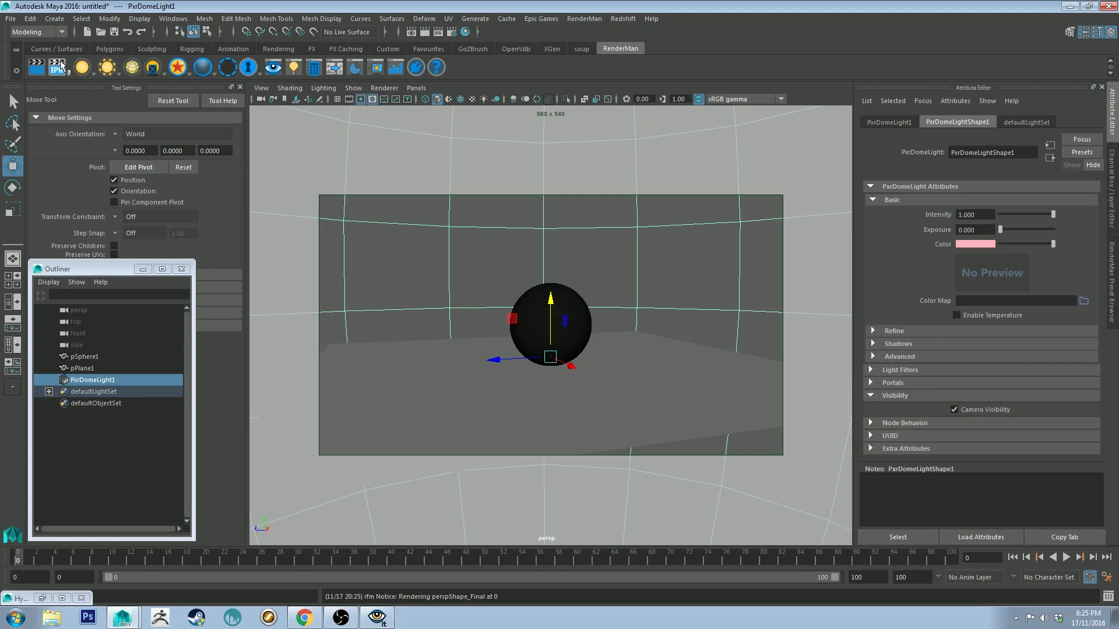
pyautogui.click(377, 617)
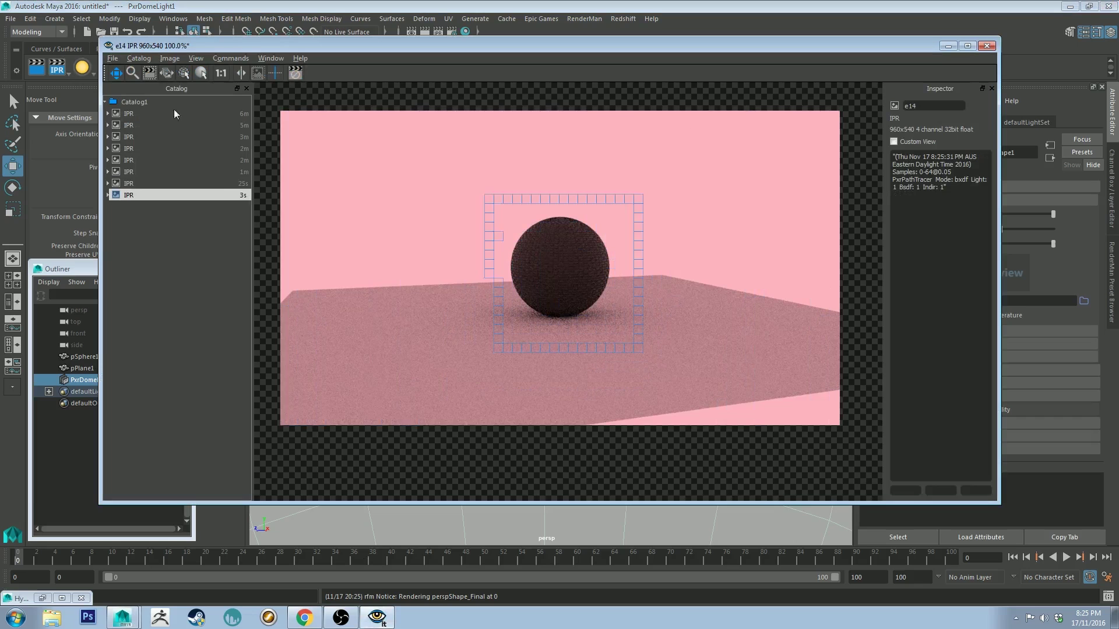
pyautogui.click(948, 46)
# Delete the dome light and create a PxrEnvDayLight instead.
pyautogui.press('Delete')
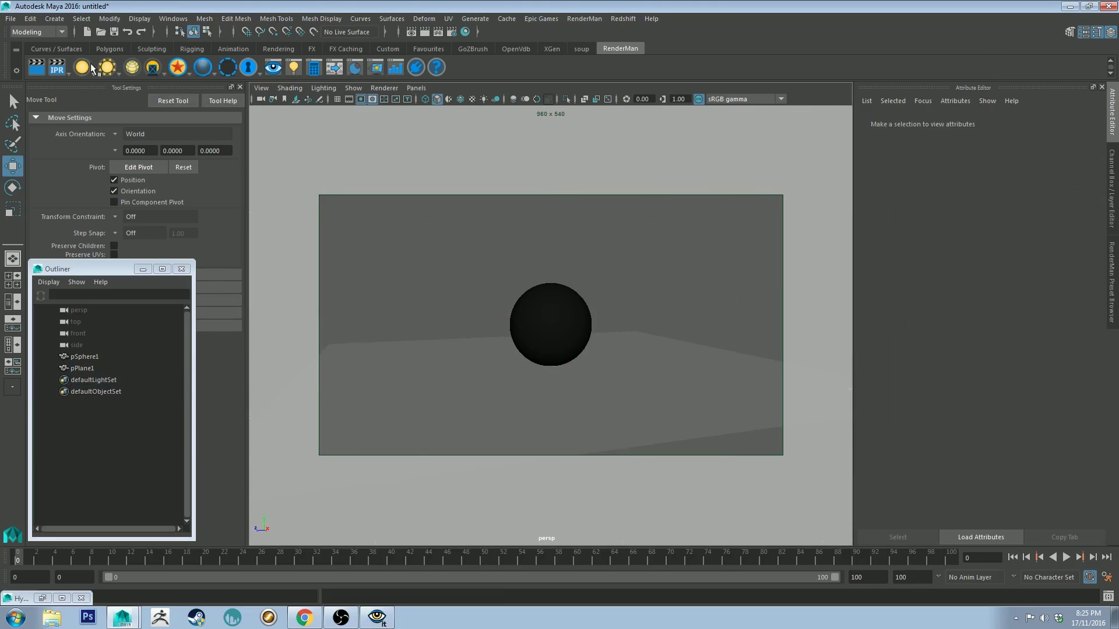
pyautogui.rightClick(107, 70)
pyautogui.click(132, 99)
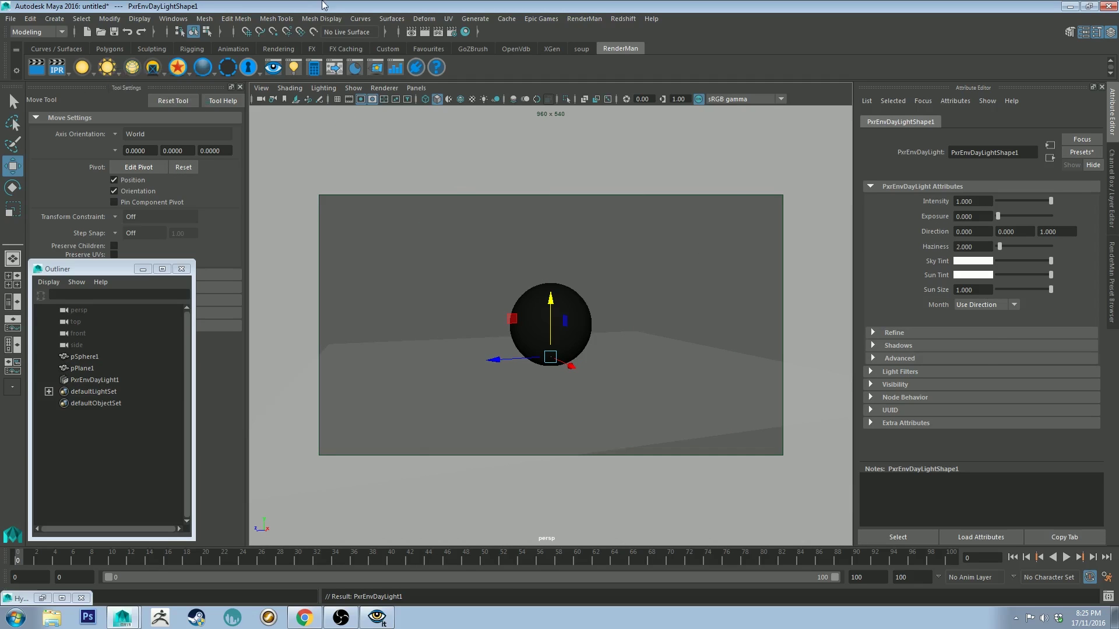
# Set the daylight's Sky Tint to light blue and view a fresh IPR render.
pyautogui.click(967, 262)
pyautogui.moveTo(1035, 281); pyautogui.dragTo(1024, 286)
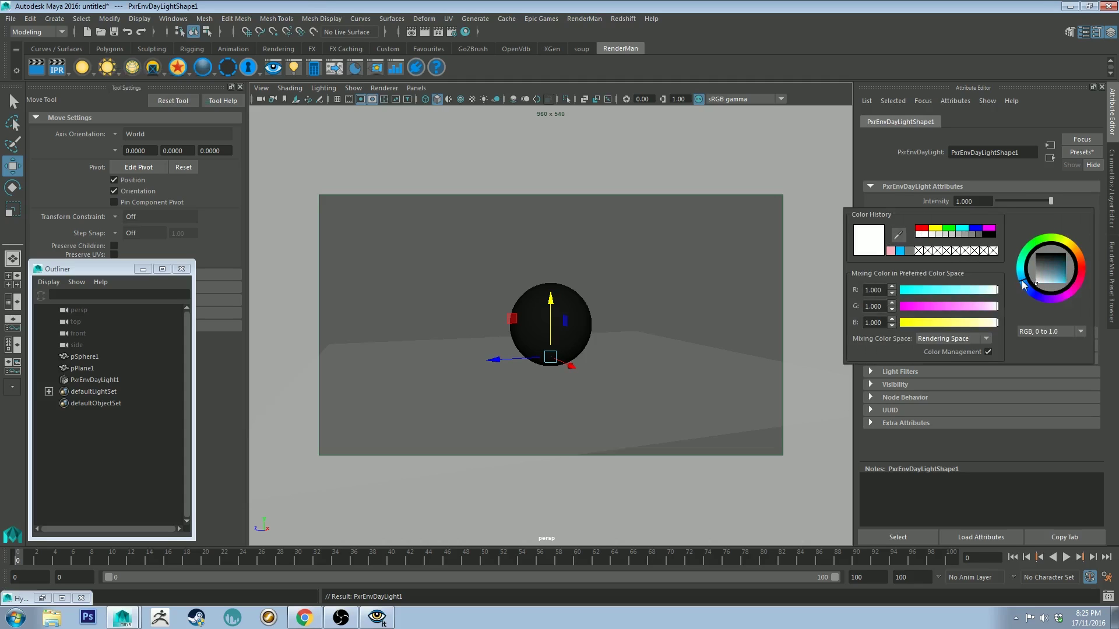
pyautogui.click(1059, 291)
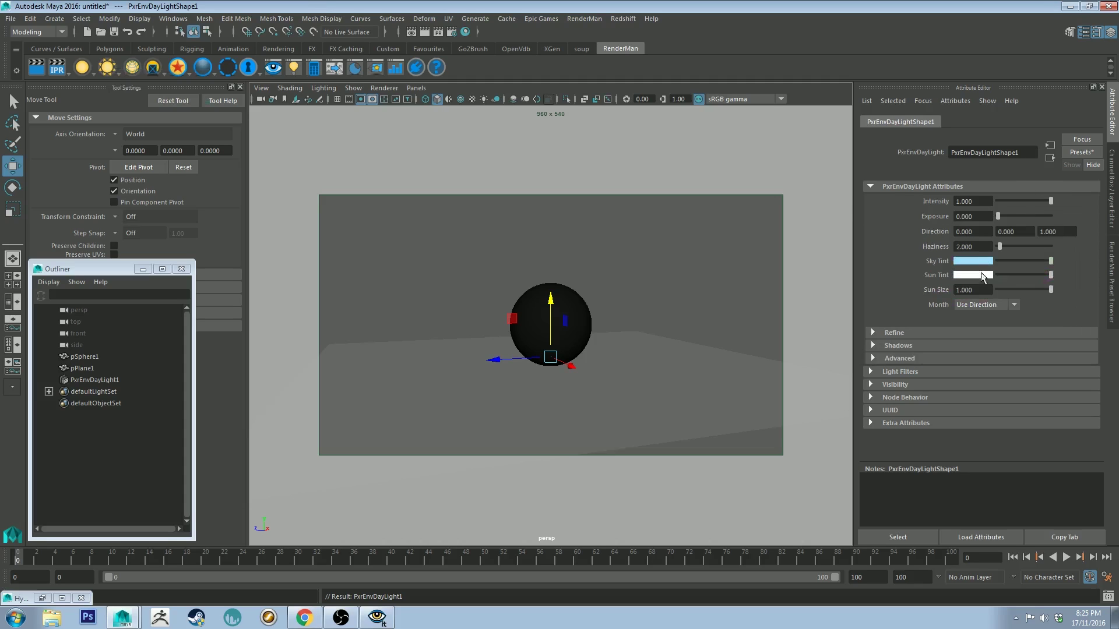
pyautogui.click(57, 67)
pyautogui.click(377, 618)
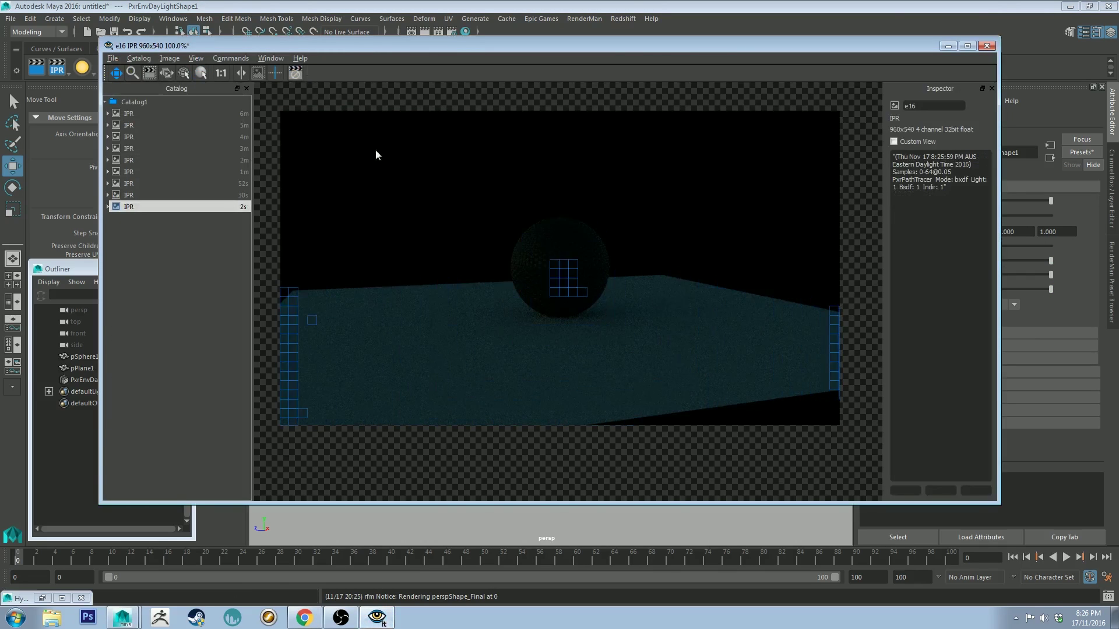
# Turn on Camera Visibility for PxrEnvDayLight1 and check the sky behind the sphere in IPR.
pyautogui.click(1030, 445)
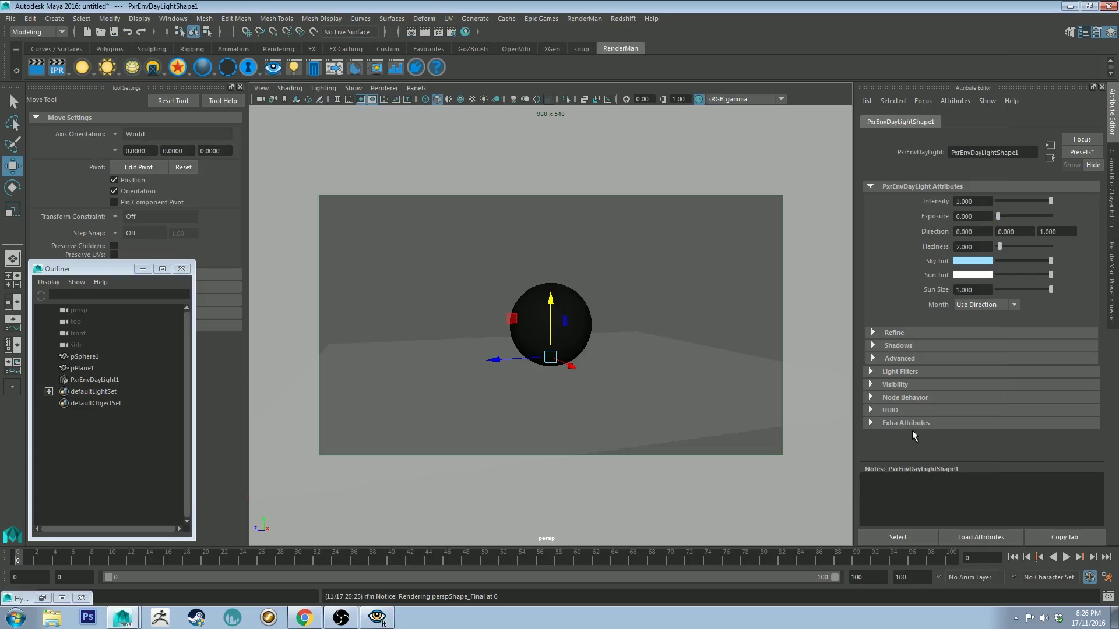
pyautogui.click(883, 385)
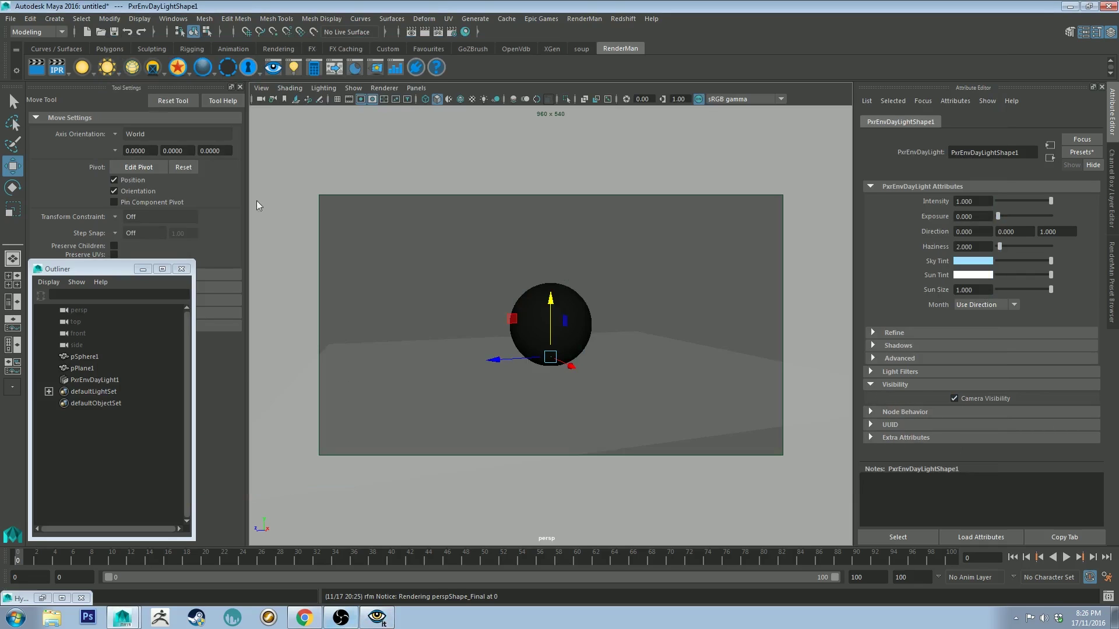
pyautogui.click(377, 618)
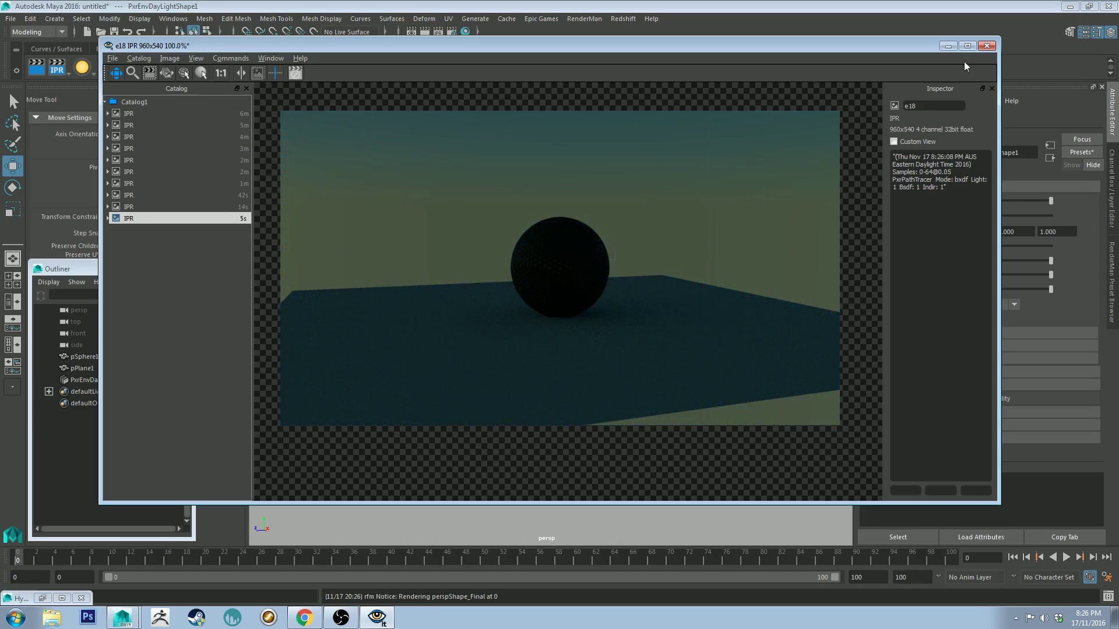
pyautogui.click(948, 46)
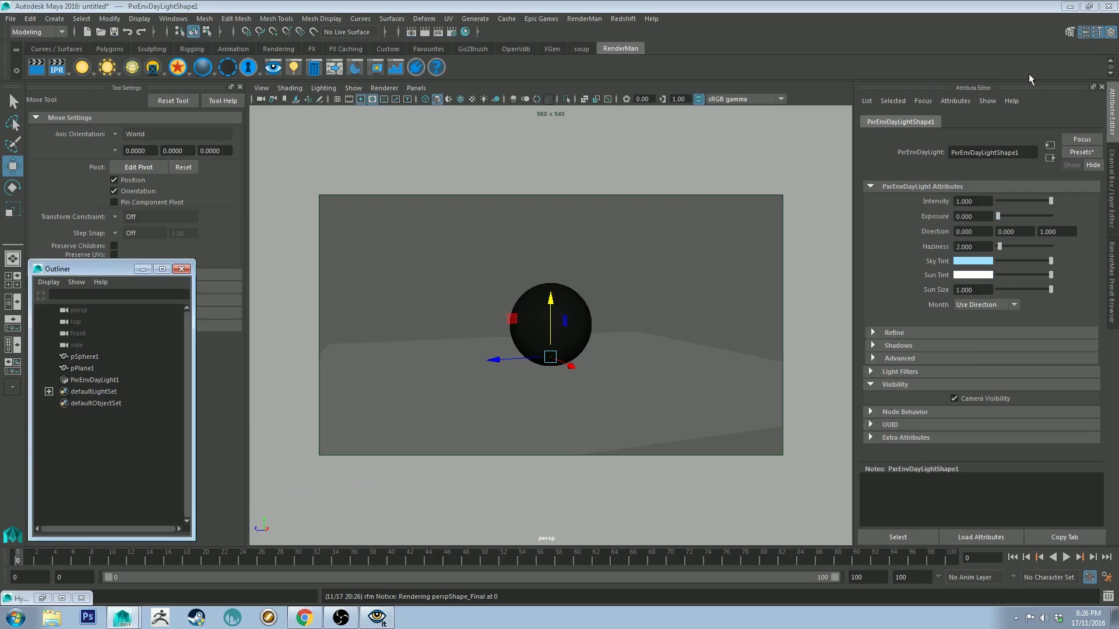
# Collapse Visibility and tumble the persp camera to look down on the sphere and plane.
pyautogui.click(871, 385)
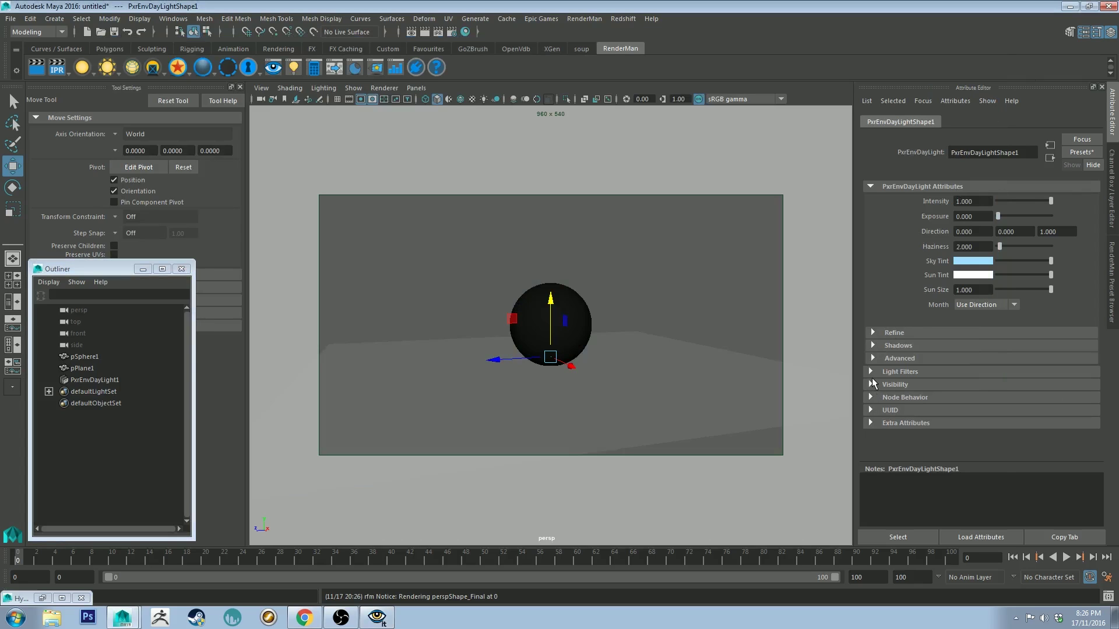
pyautogui.keyDown('alt'); pyautogui.moveTo(595, 266); pyautogui.dragTo(565, 292); pyautogui.keyUp('alt')
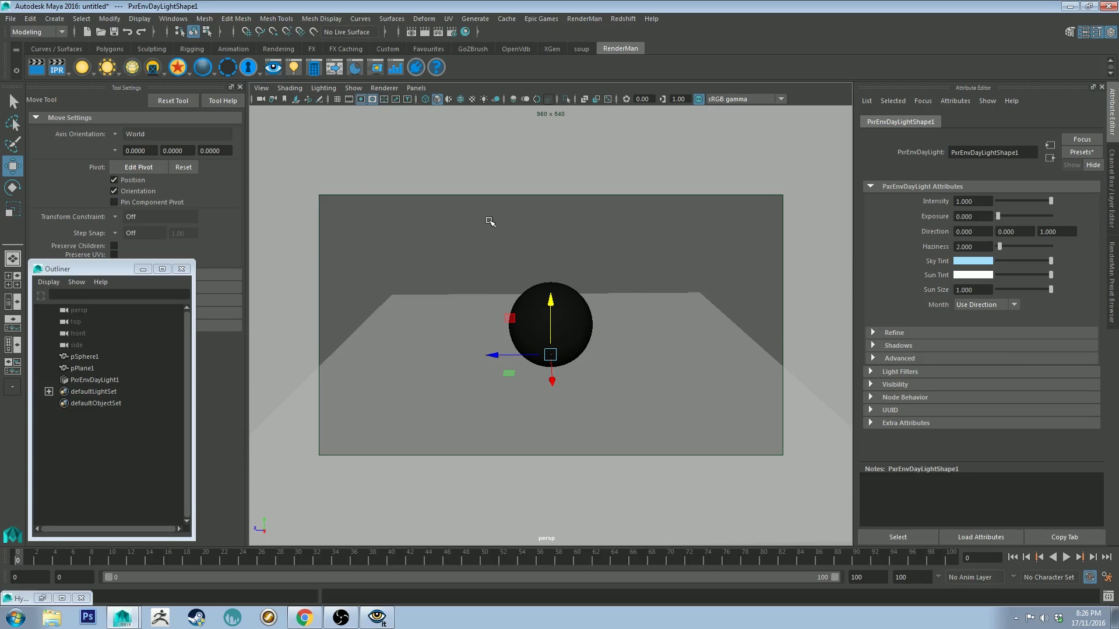
pyautogui.keyDown('alt'); pyautogui.moveTo(454, 239); pyautogui.dragTo(510, 209); pyautogui.keyUp('alt')
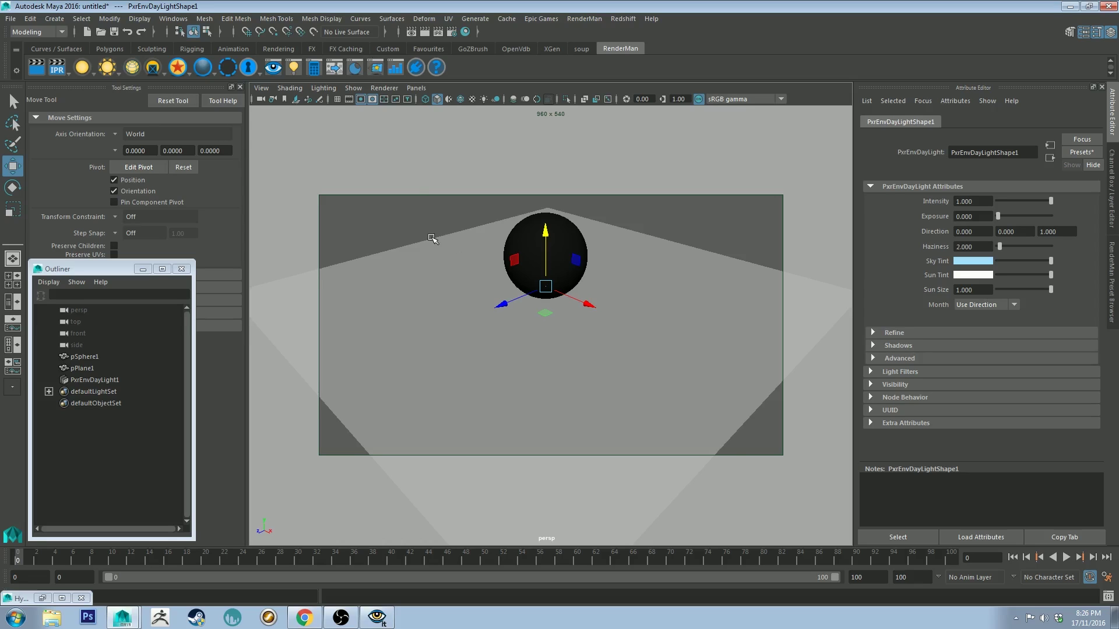
pyautogui.keyDown('alt'); pyautogui.moveTo(432, 238); pyautogui.dragTo(440, 236); pyautogui.keyUp('alt')
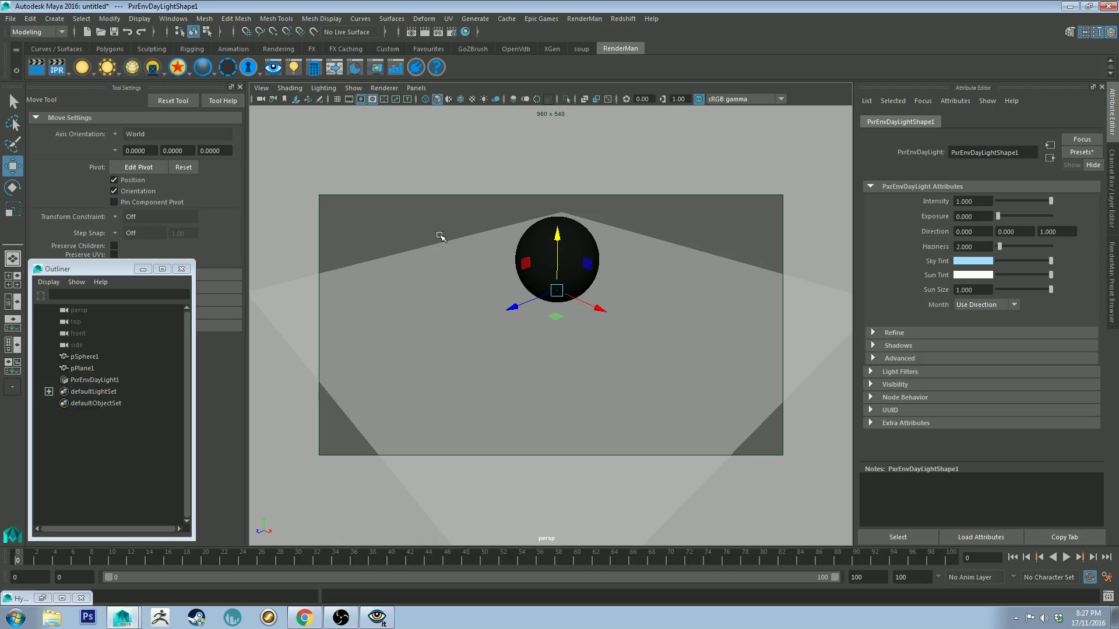
pyautogui.keyDown('alt'); pyautogui.moveTo(474, 234); pyautogui.dragTo(518, 266); pyautogui.keyUp('alt')
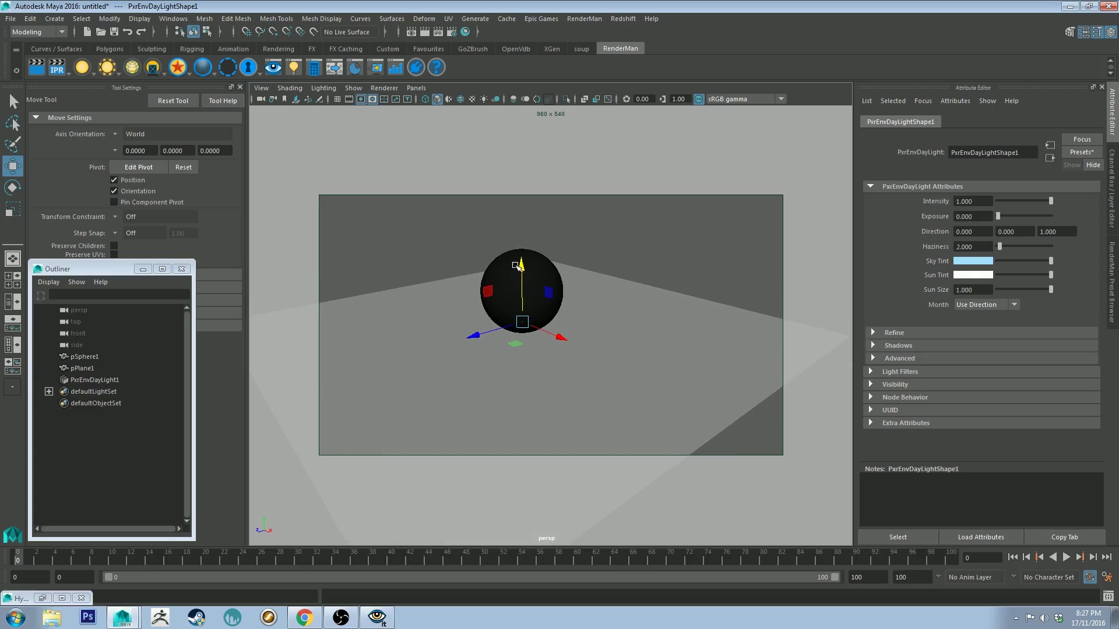
# Re-run IPR, move the camera close to the sphere at eye level, and view the refreshed render.
pyautogui.click(57, 68)
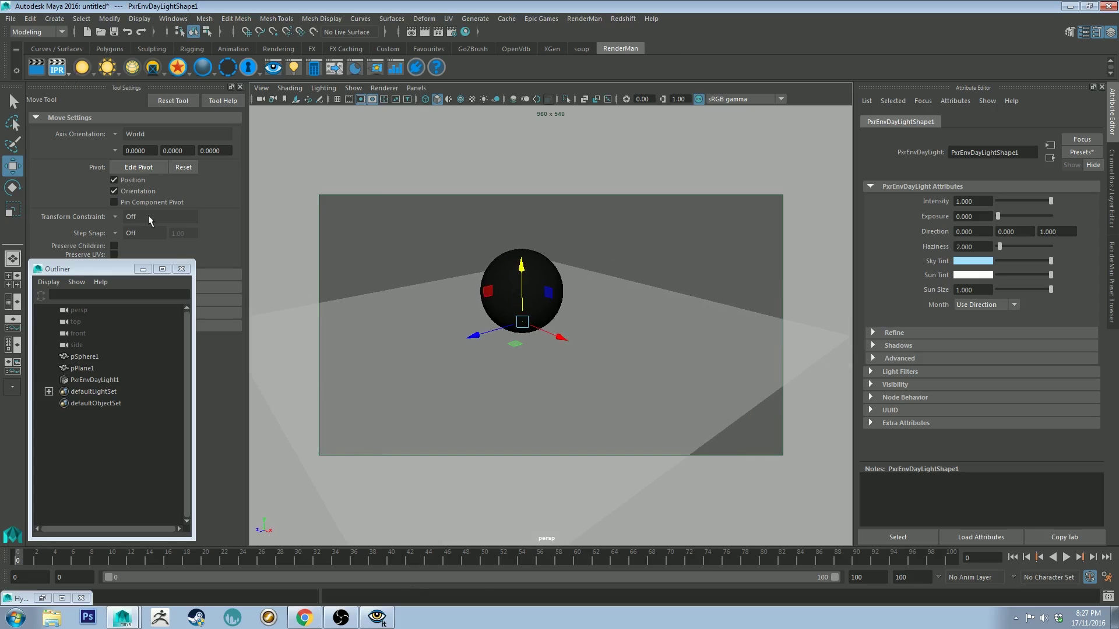
pyautogui.click(376, 620)
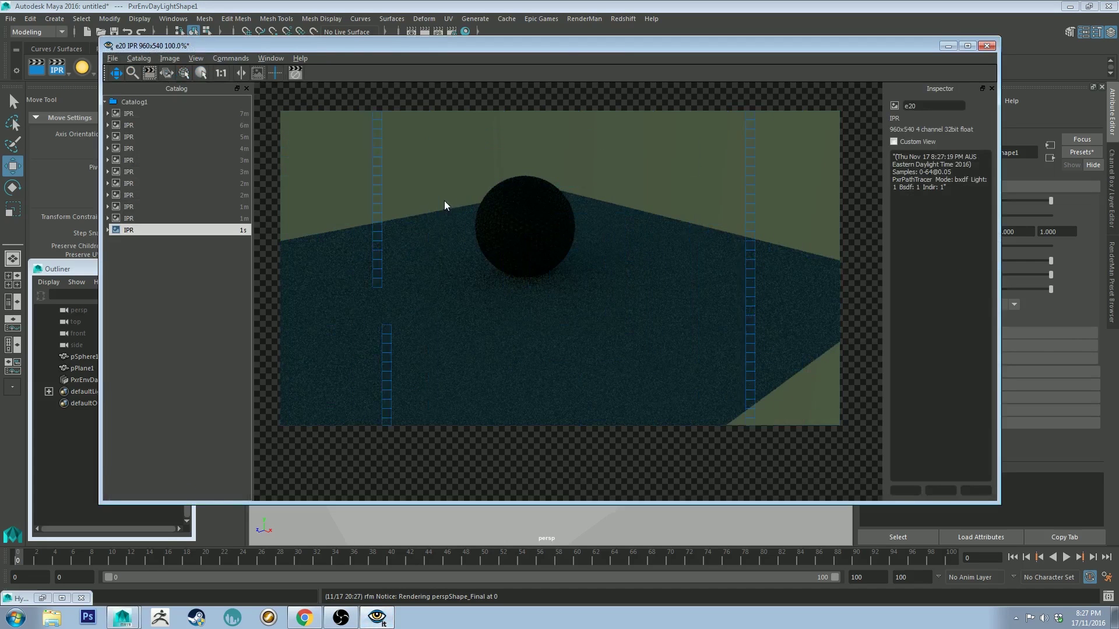
pyautogui.click(562, 519)
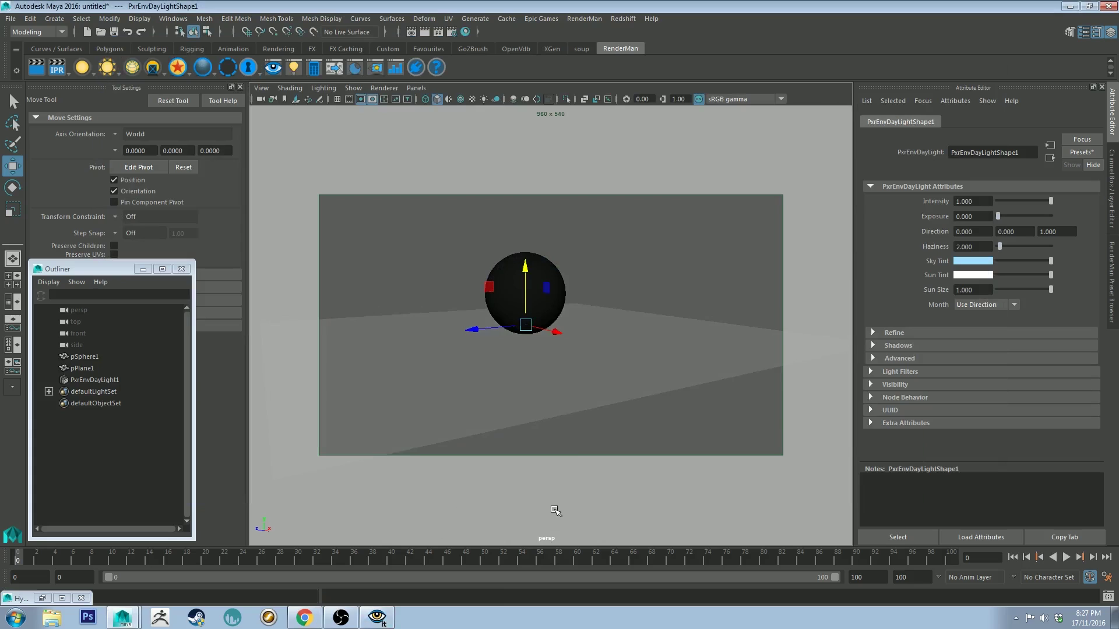
pyautogui.keyDown('alt'); pyautogui.moveTo(555, 512); pyautogui.dragTo(543, 335); pyautogui.keyUp('alt')
pyautogui.keyDown('alt'); pyautogui.moveTo(579, 359); pyautogui.dragTo(636, 376, button='right'); pyautogui.keyUp('alt')
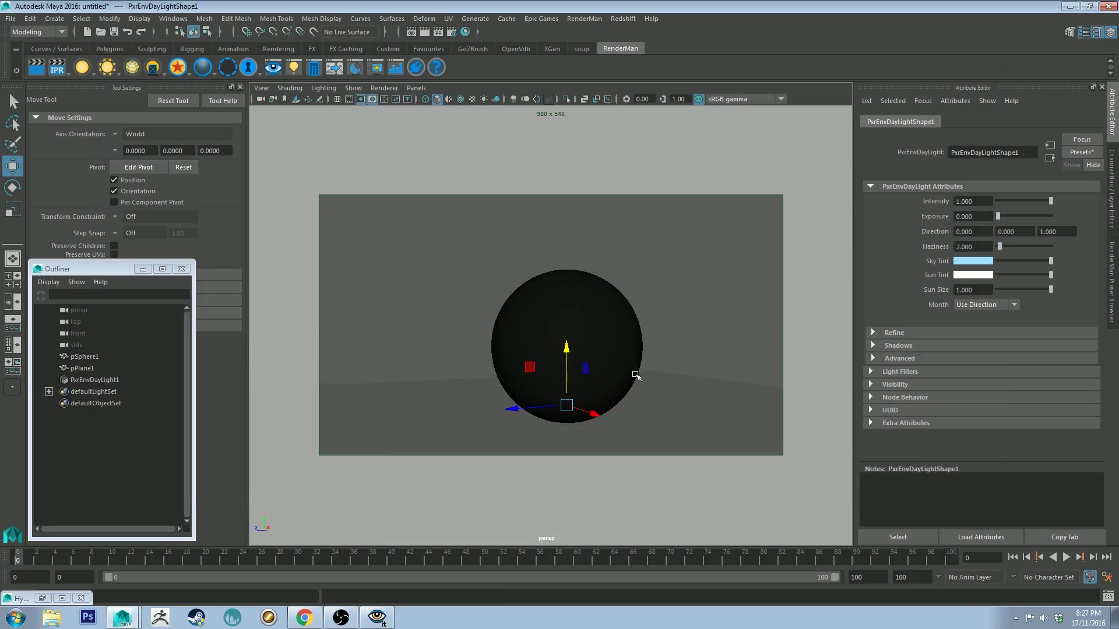
pyautogui.keyDown('alt'); pyautogui.moveTo(635, 376); pyautogui.dragTo(620, 334, button='middle'); pyautogui.keyUp('alt')
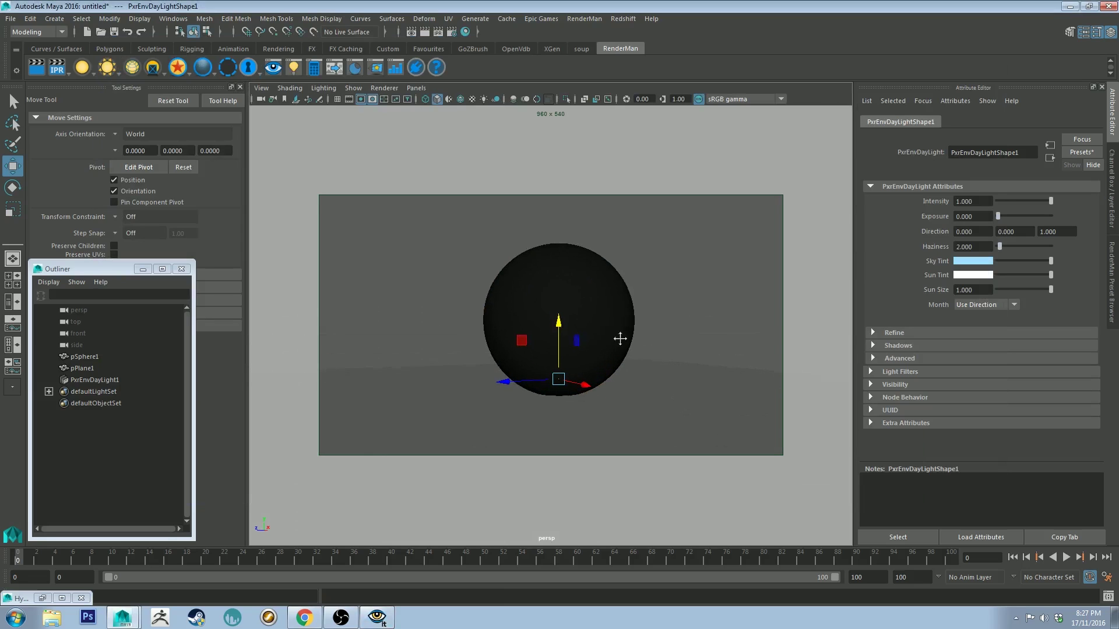
pyautogui.click(378, 619)
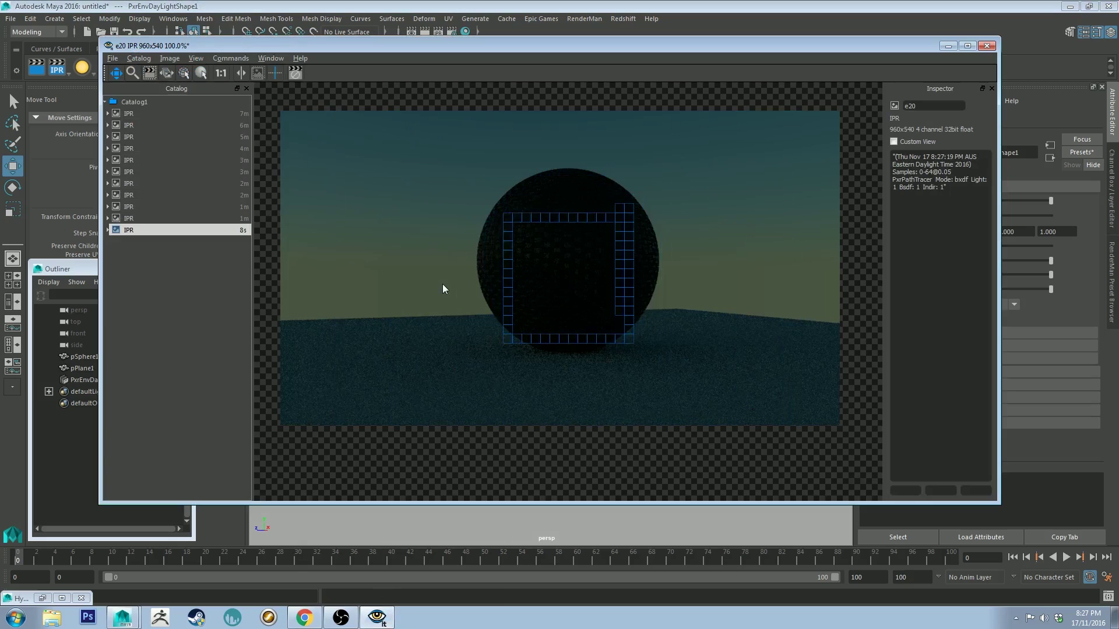